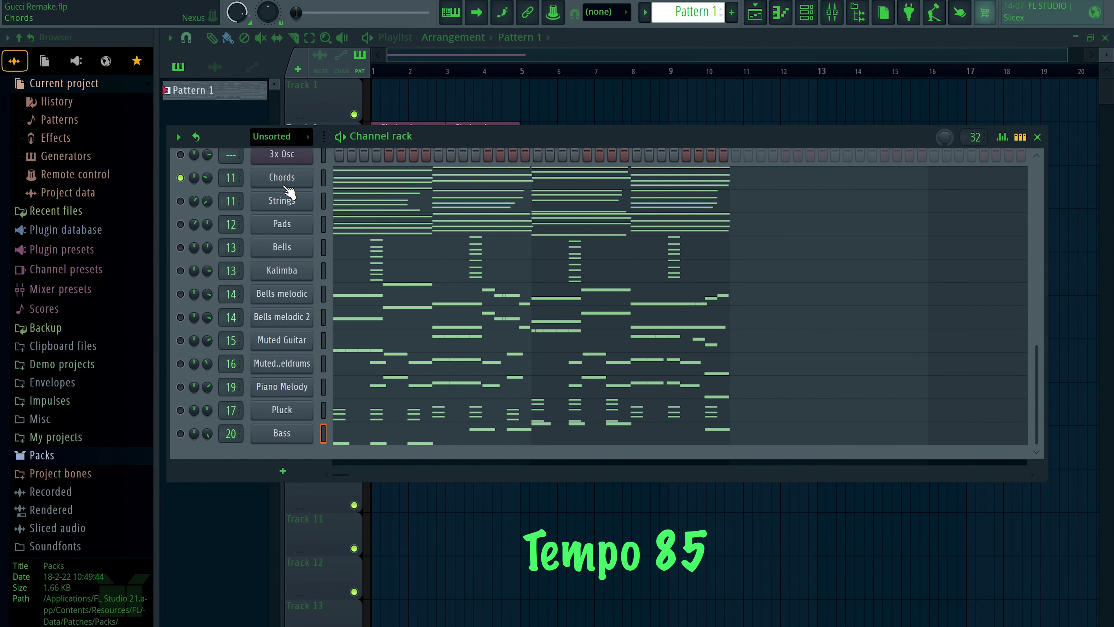
# Check the instrument preset loaded on the Chords channel and play back its notes in the piano roll.
pyautogui.click(281, 180)
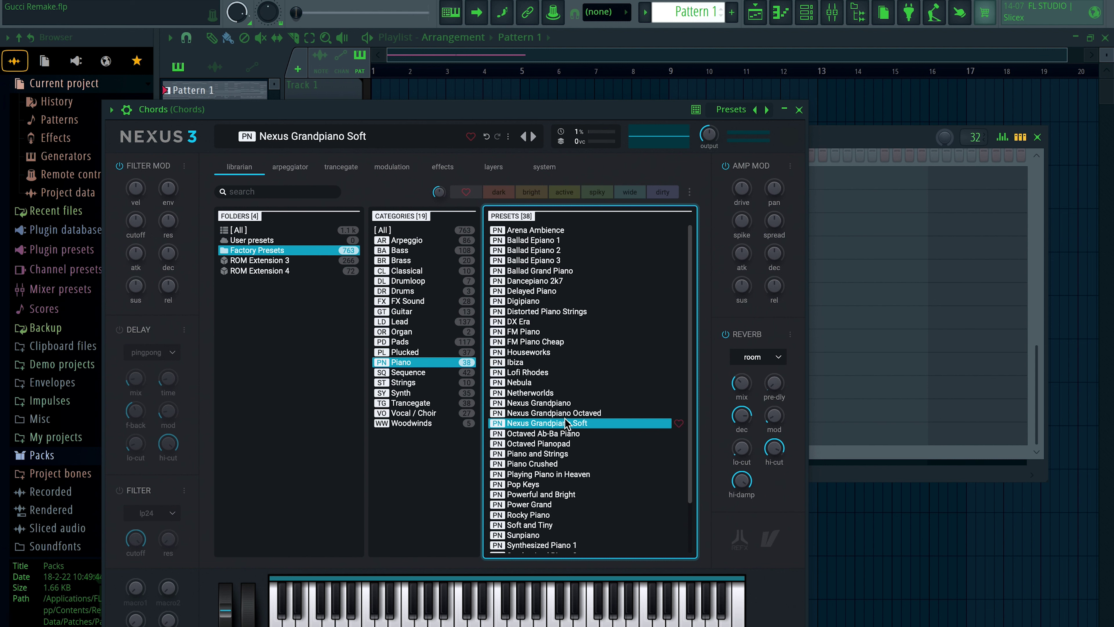
pyautogui.click(797, 110)
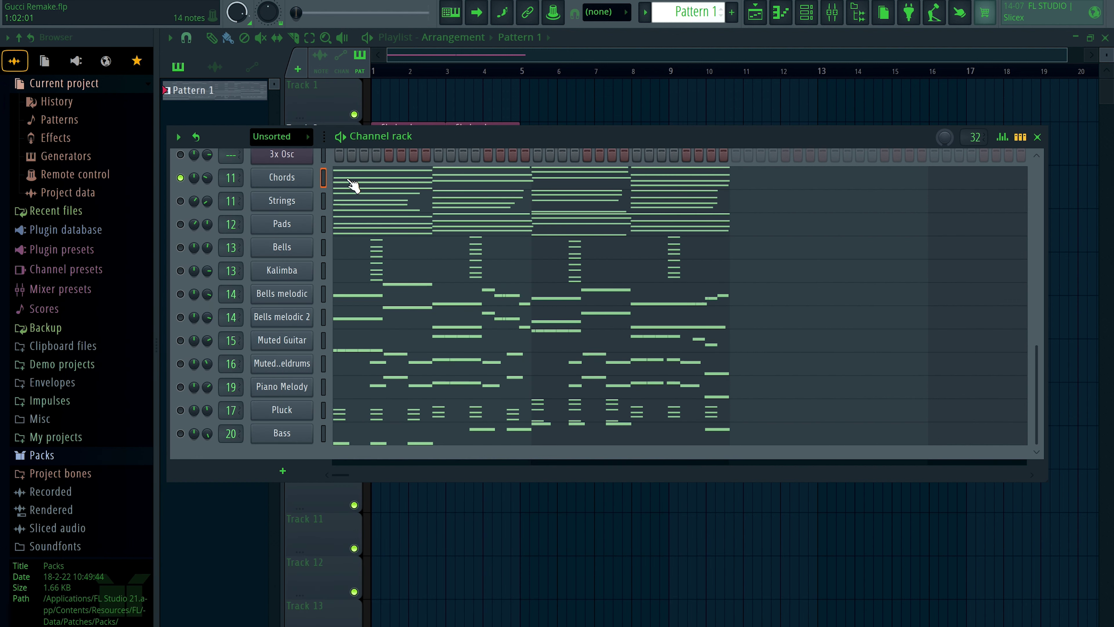
pyautogui.click(359, 176)
pyautogui.press('space')
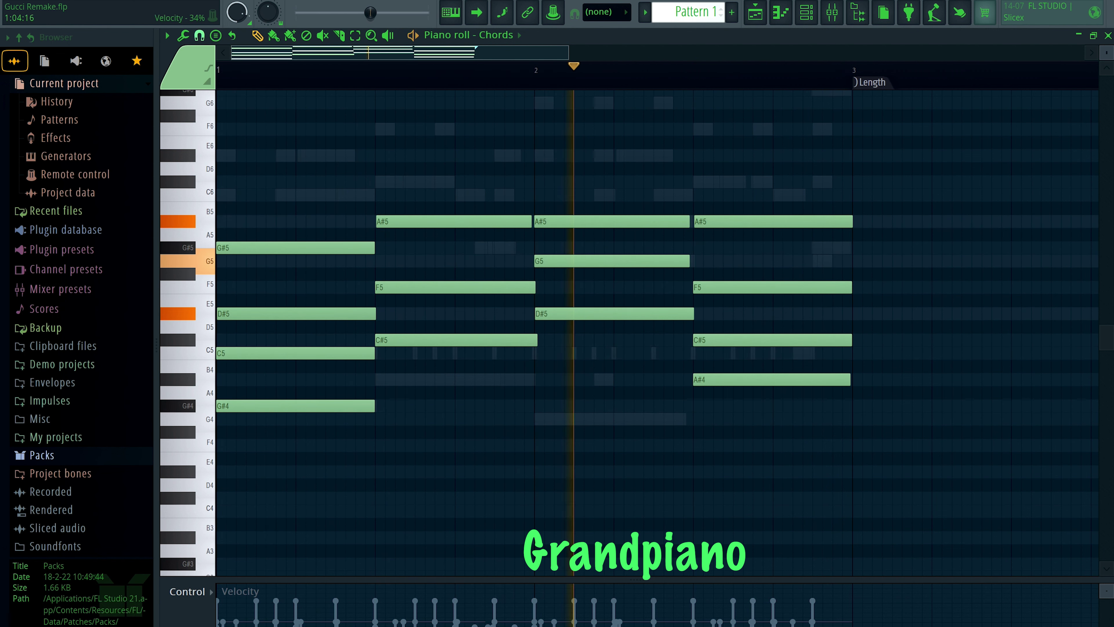
pyautogui.scroll(2, 658, 334)
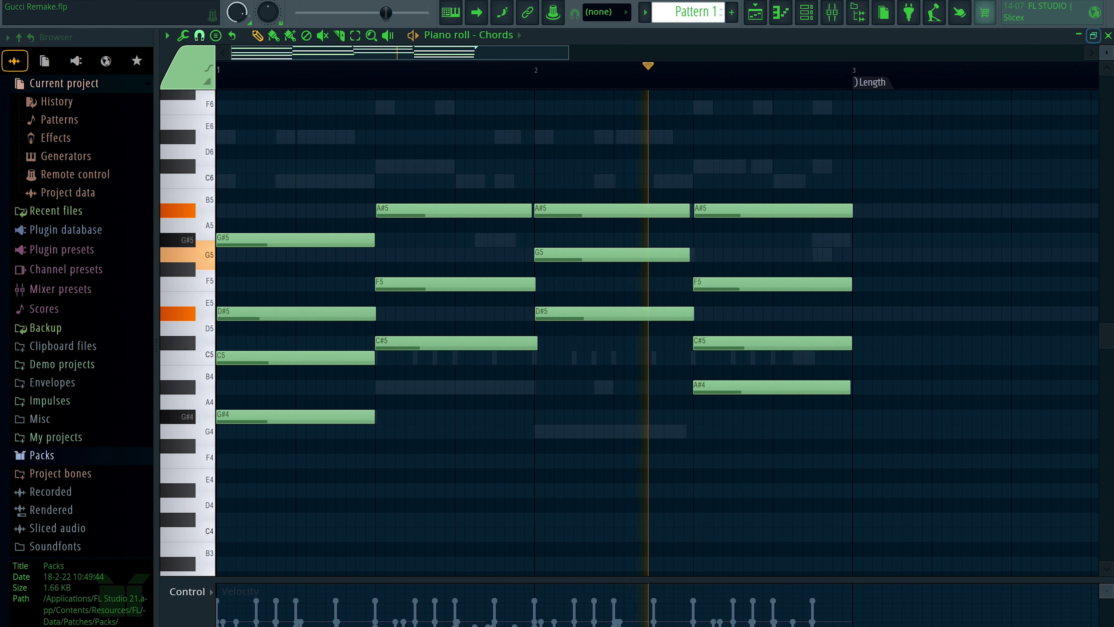
pyautogui.click(1108, 36)
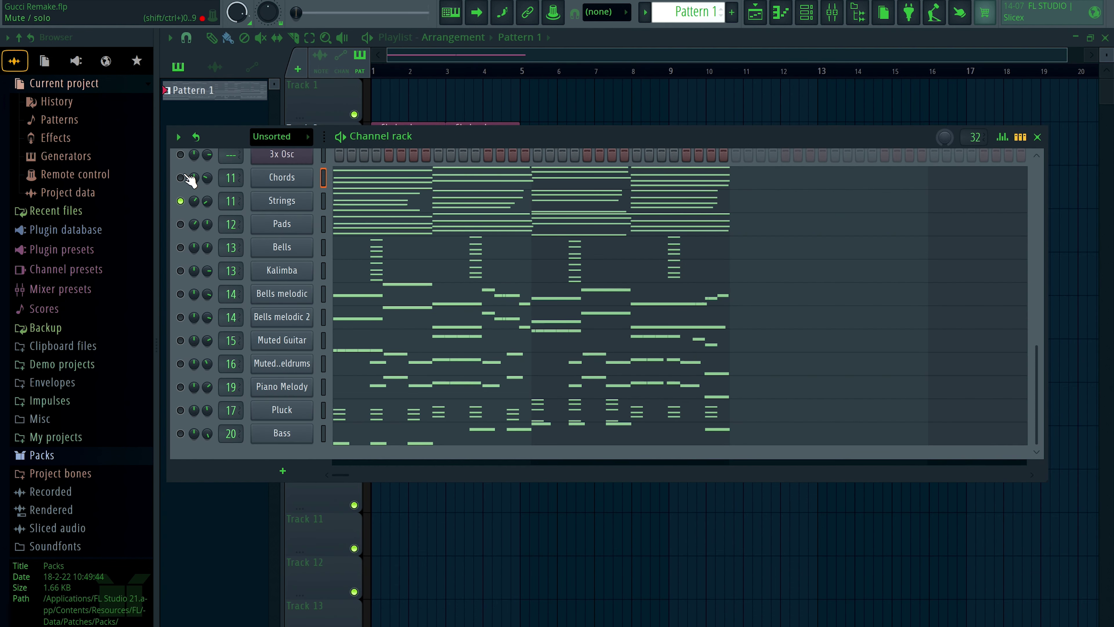
# Review the Strings channel's notes in the piano roll and the instrument preset it uses.
pyautogui.click(353, 212)
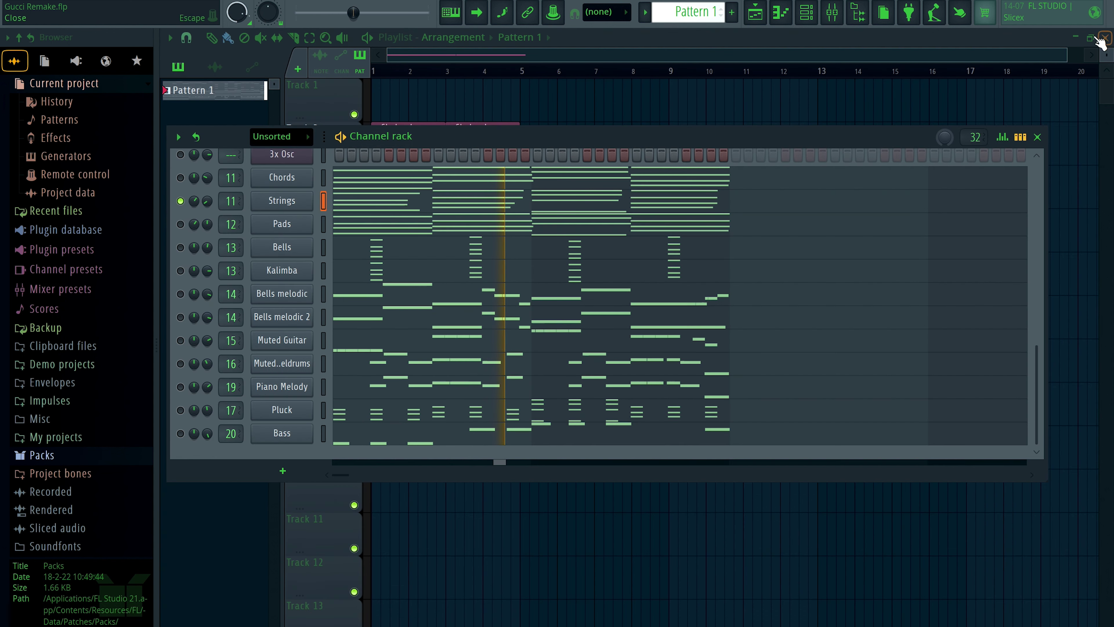
pyautogui.click(1108, 35)
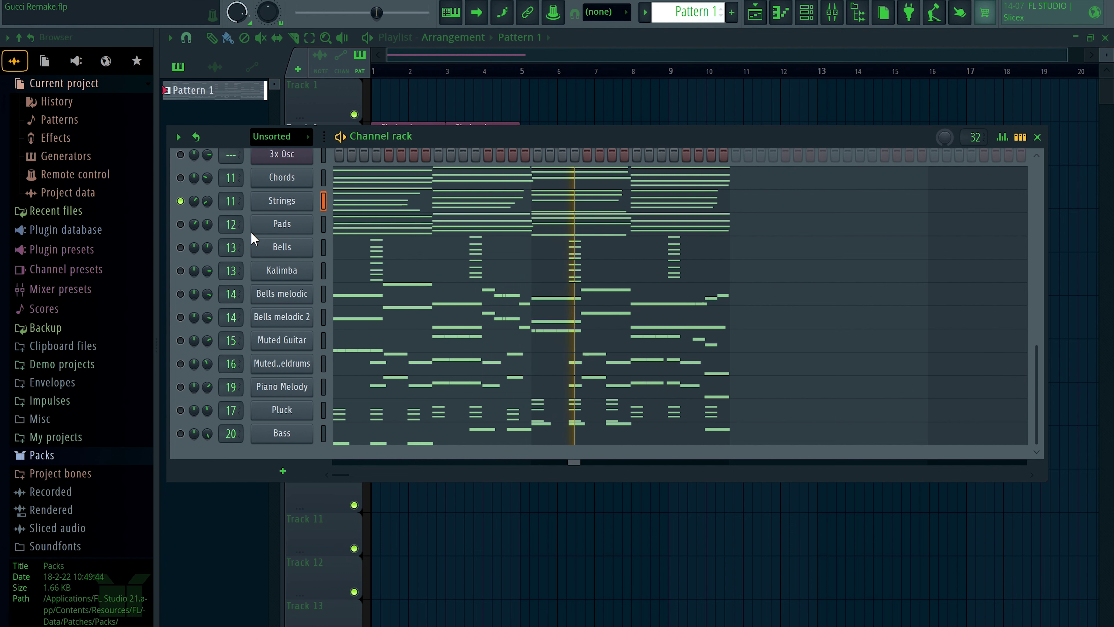
pyautogui.click(289, 201)
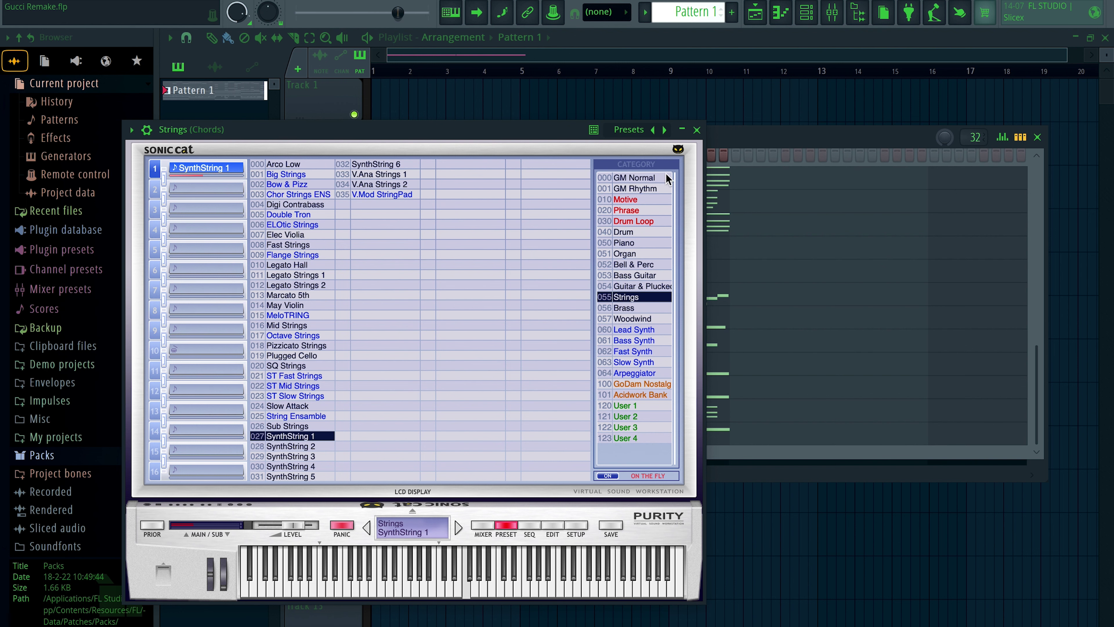
pyautogui.click(696, 130)
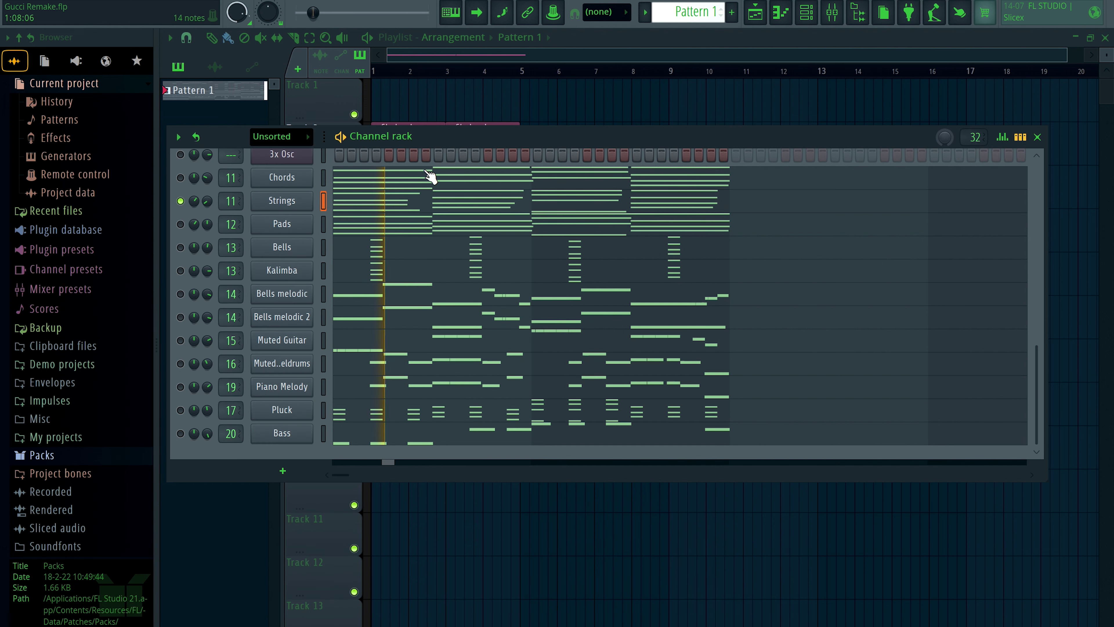
pyautogui.click(353, 207)
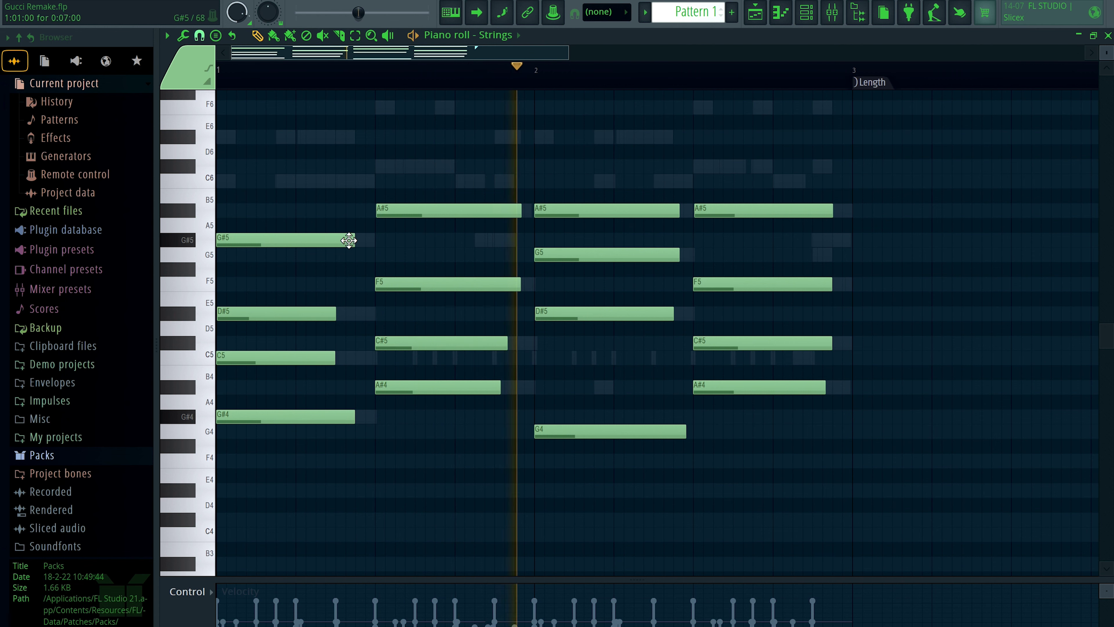
pyautogui.click(1108, 35)
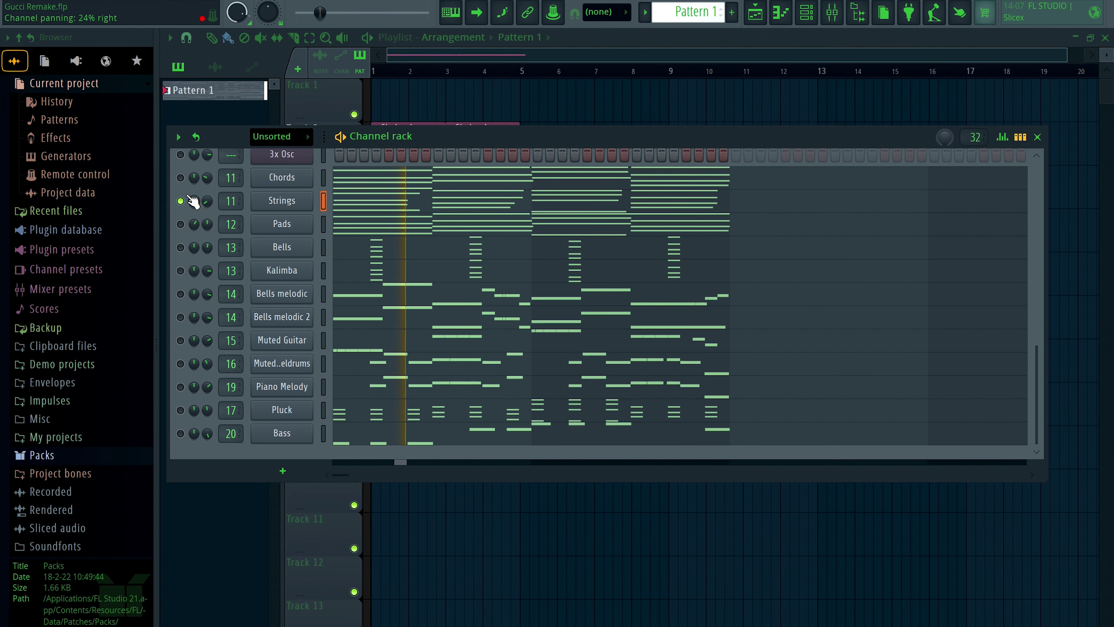
# Solo the Pads channel, inspect its instrument preset and piano roll notes, and audition it together with Strings.
pyautogui.click(179, 224)
pyautogui.press('space')
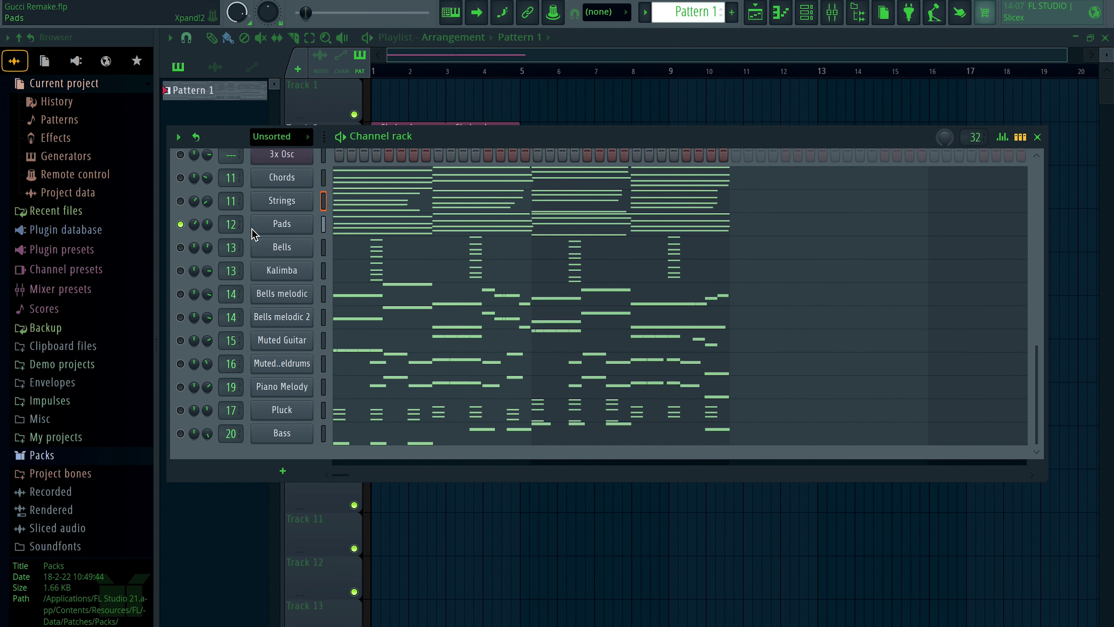
pyautogui.click(282, 224)
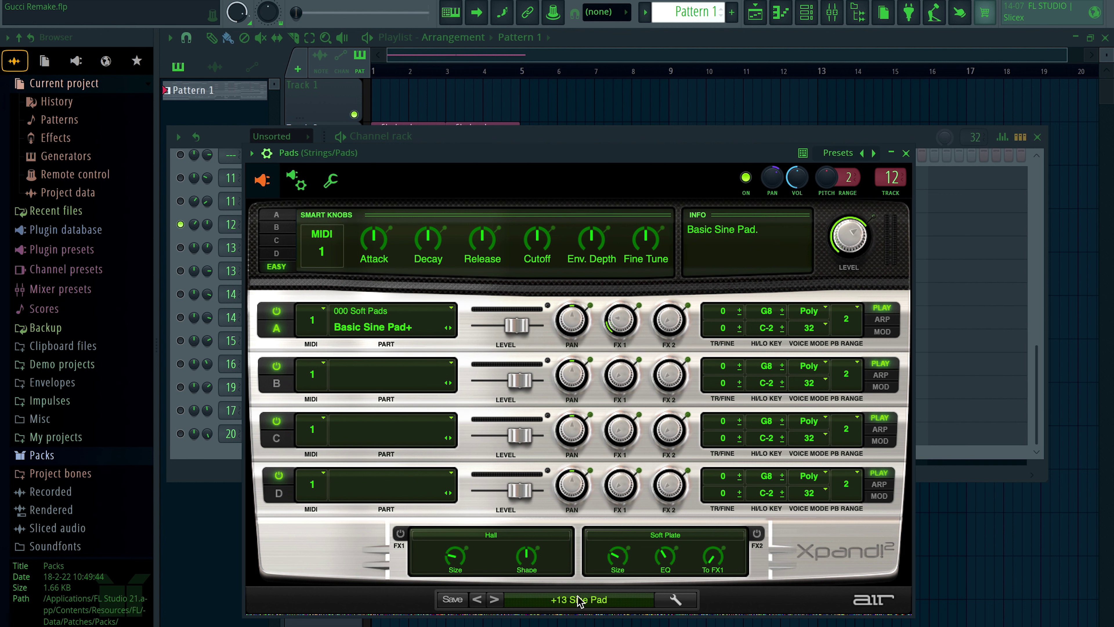
pyautogui.click(906, 153)
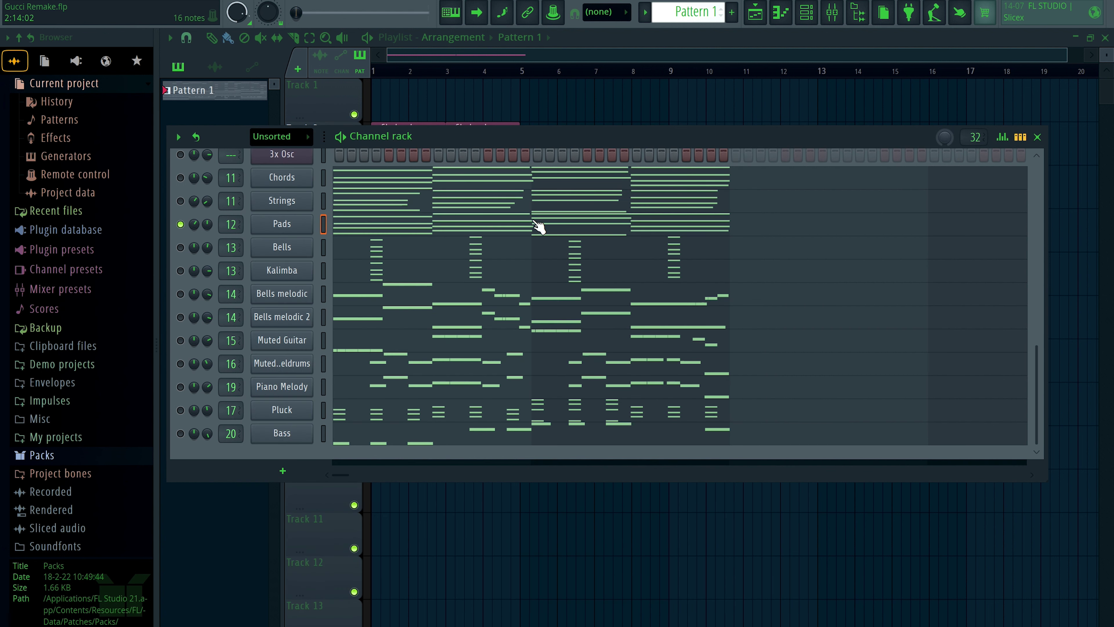
pyautogui.click(362, 232)
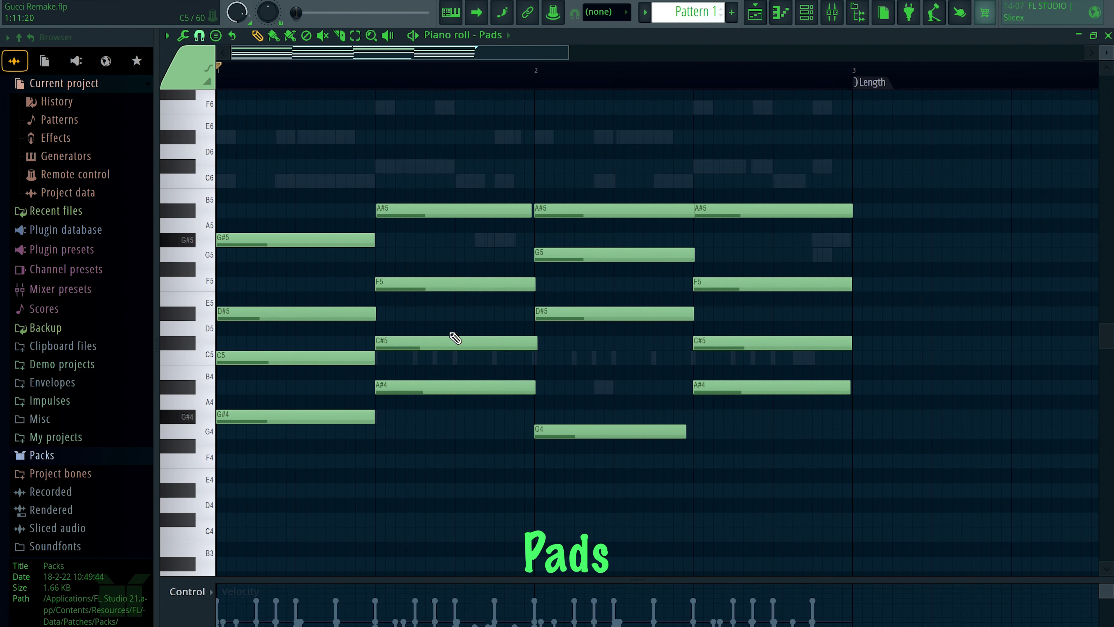
pyautogui.click(1107, 36)
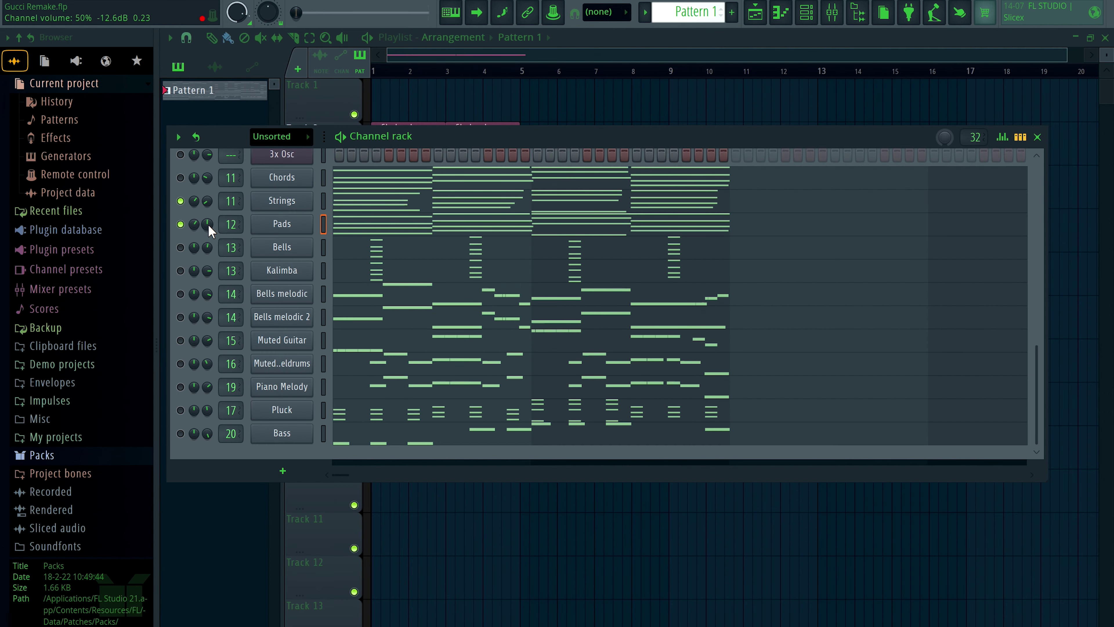
pyautogui.press('space')
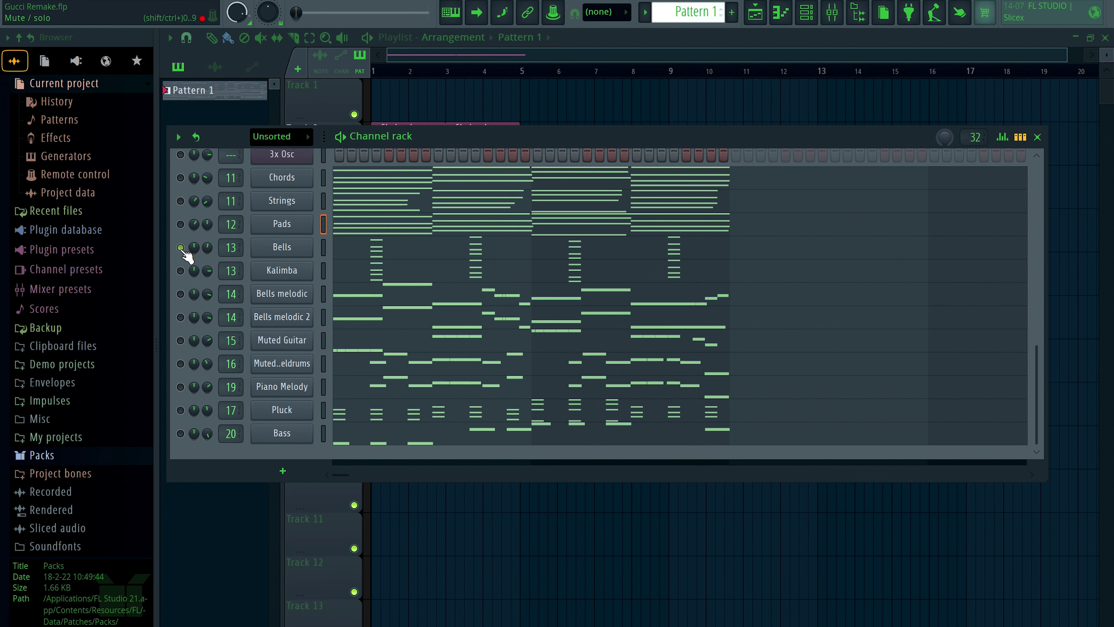
# Inspect the Bells channel's instrument preset and its notes in the piano roll.
pyautogui.click(281, 249)
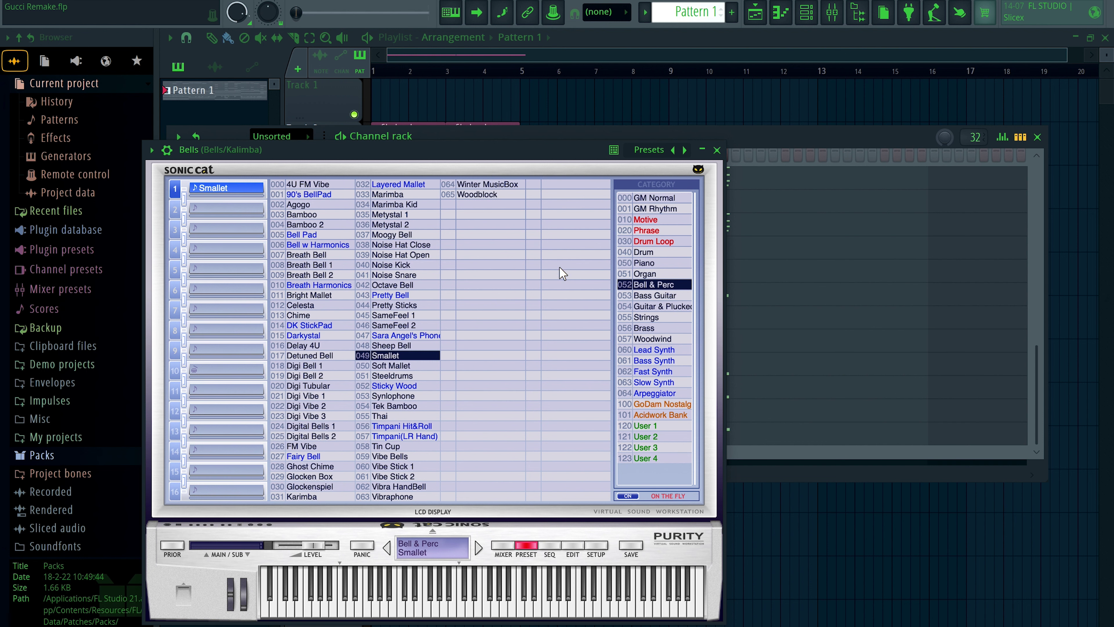
pyautogui.click(717, 150)
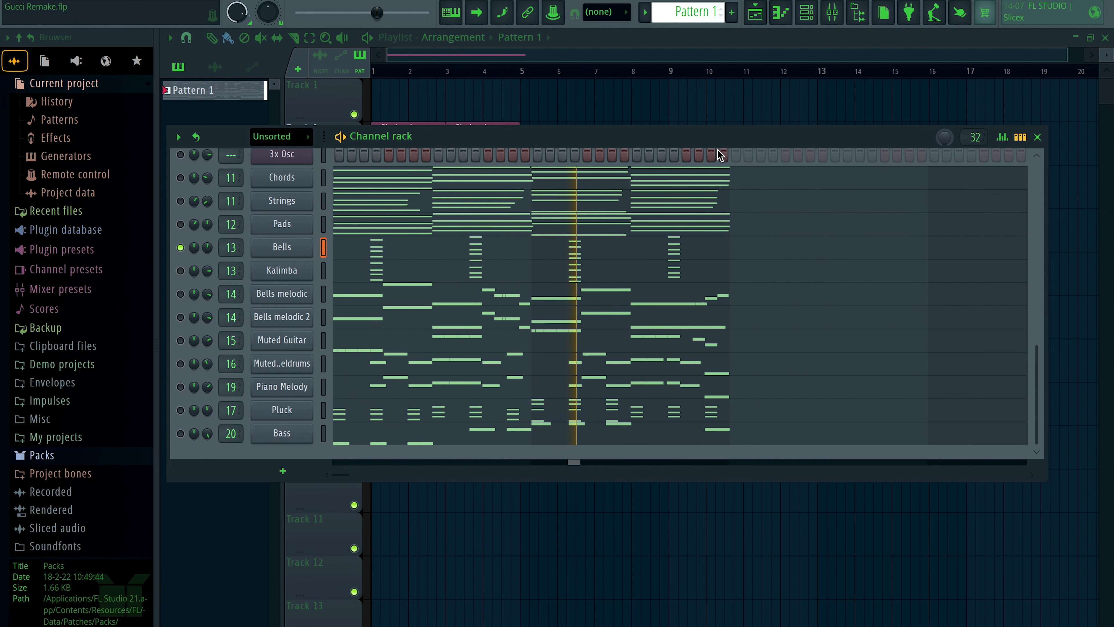
pyautogui.click(480, 248)
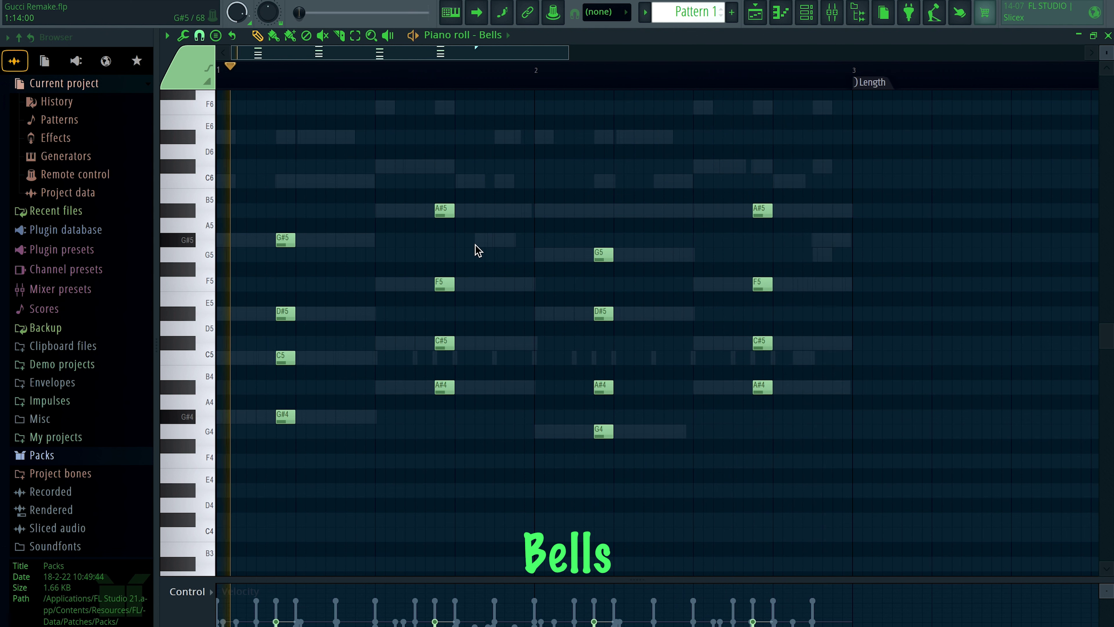
pyautogui.click(1108, 35)
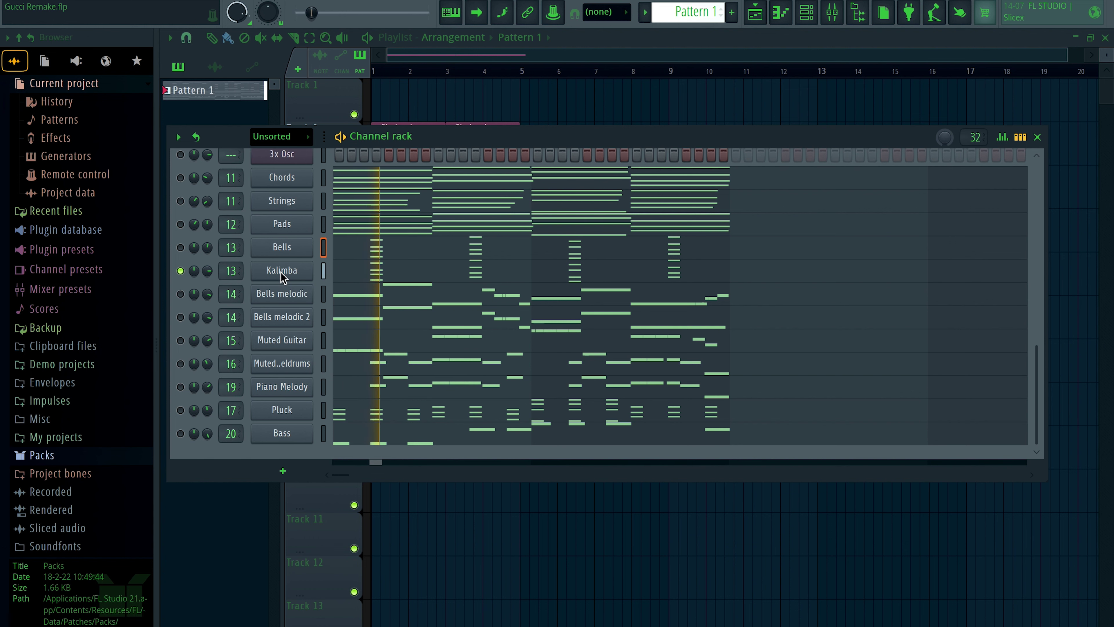
# Inspect the Kalimba channel's instrument preset and piano roll notes, and audition it with Bells briefly unmuted.
pyautogui.click(281, 272)
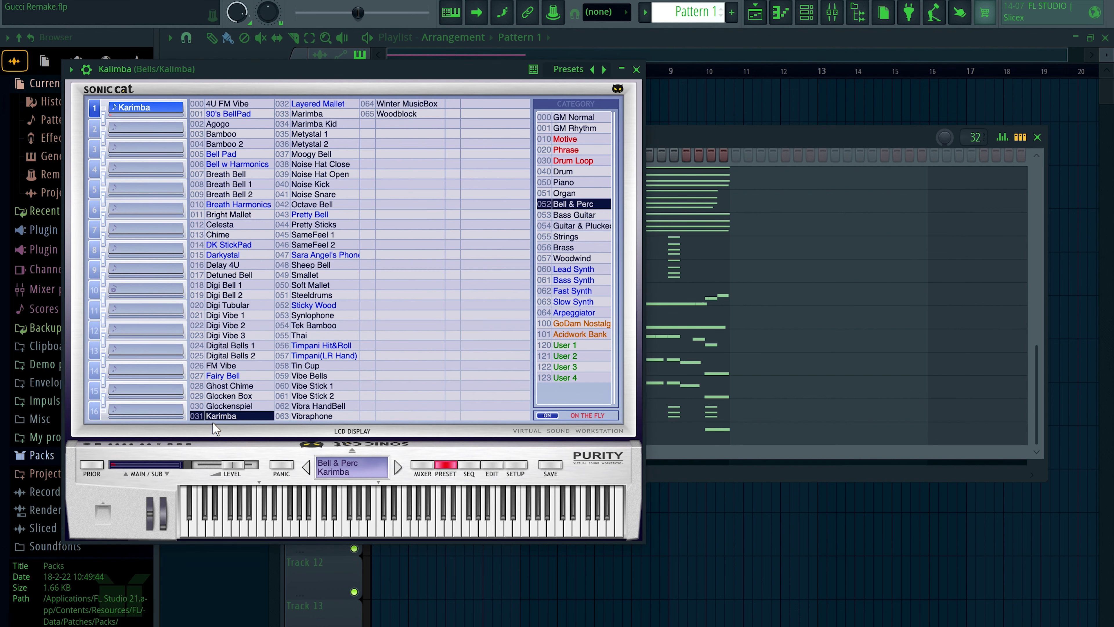
pyautogui.click(636, 70)
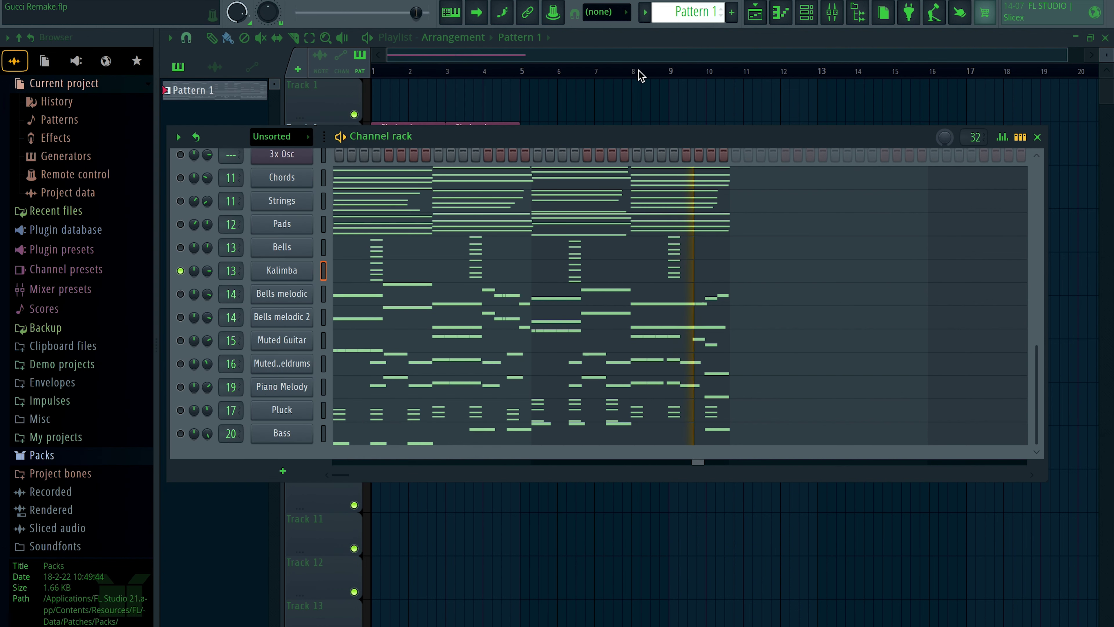
pyautogui.click(380, 276)
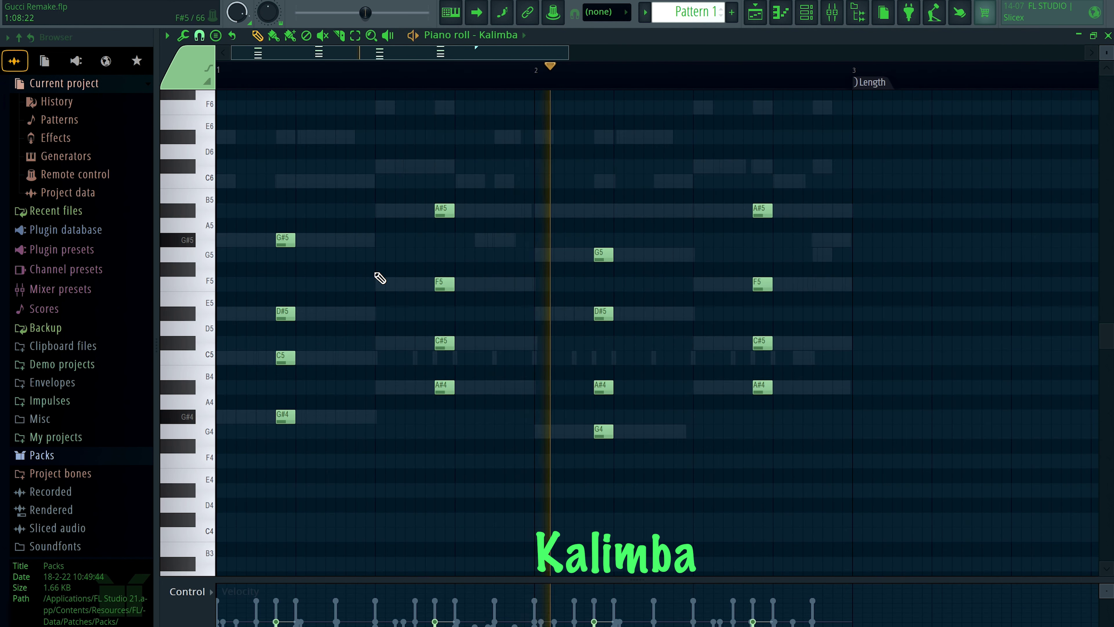
pyautogui.click(1108, 36)
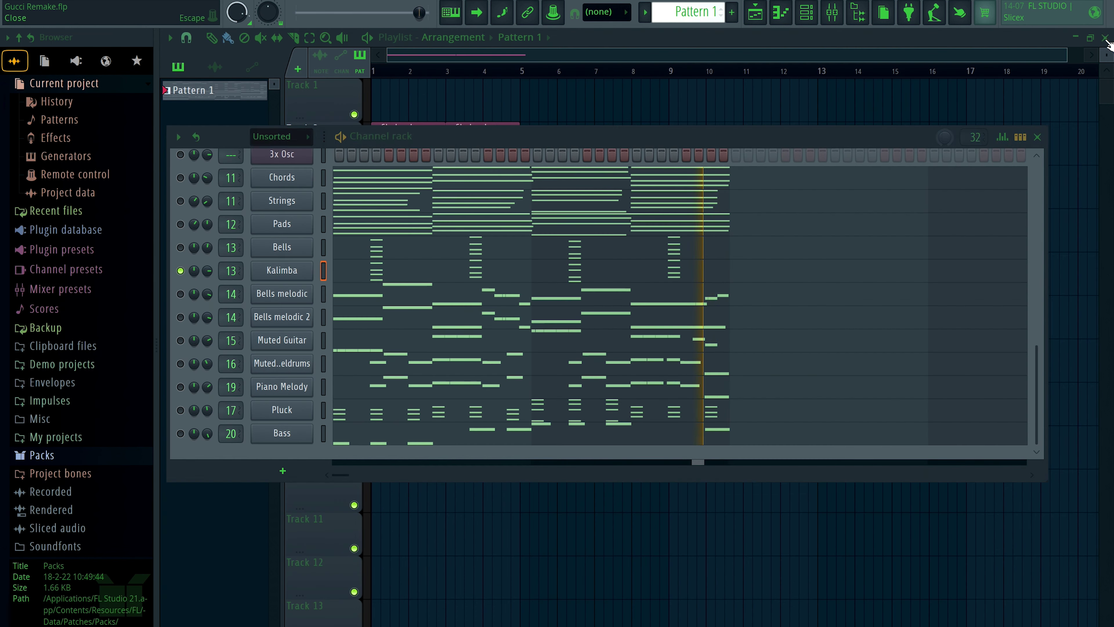
pyautogui.click(181, 248)
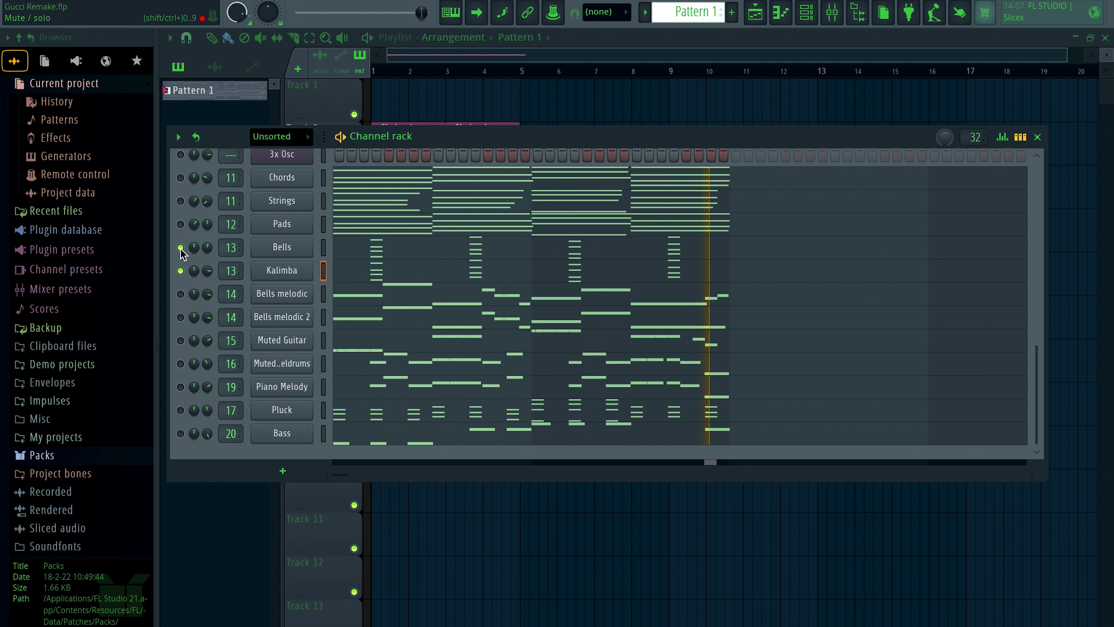
pyautogui.click(180, 248)
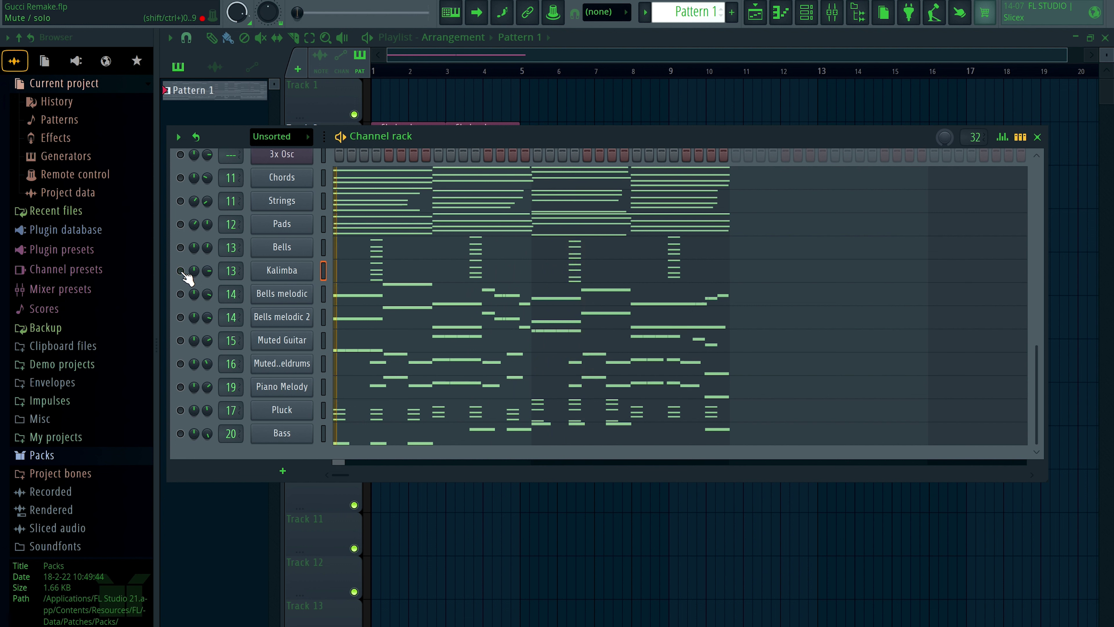
# Examine the presets behind the EG.Harmonics, Thai, Vibra HandBell and SameFeel 1 layers of Bells melodic, and play the channel.
pyautogui.click(279, 295)
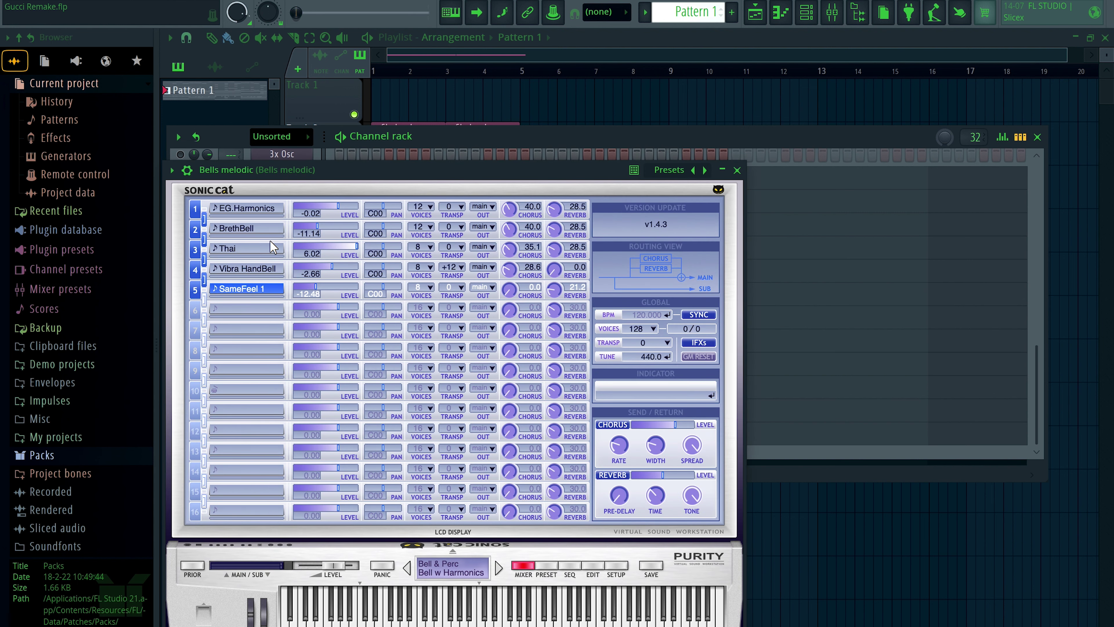
pyautogui.click(252, 209)
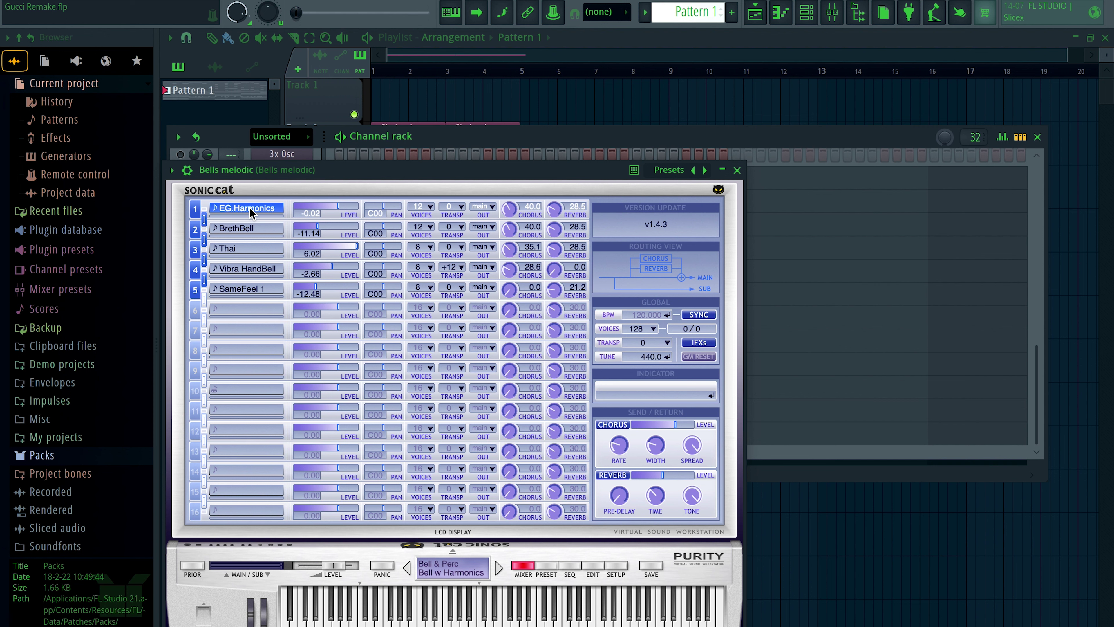
pyautogui.click(548, 565)
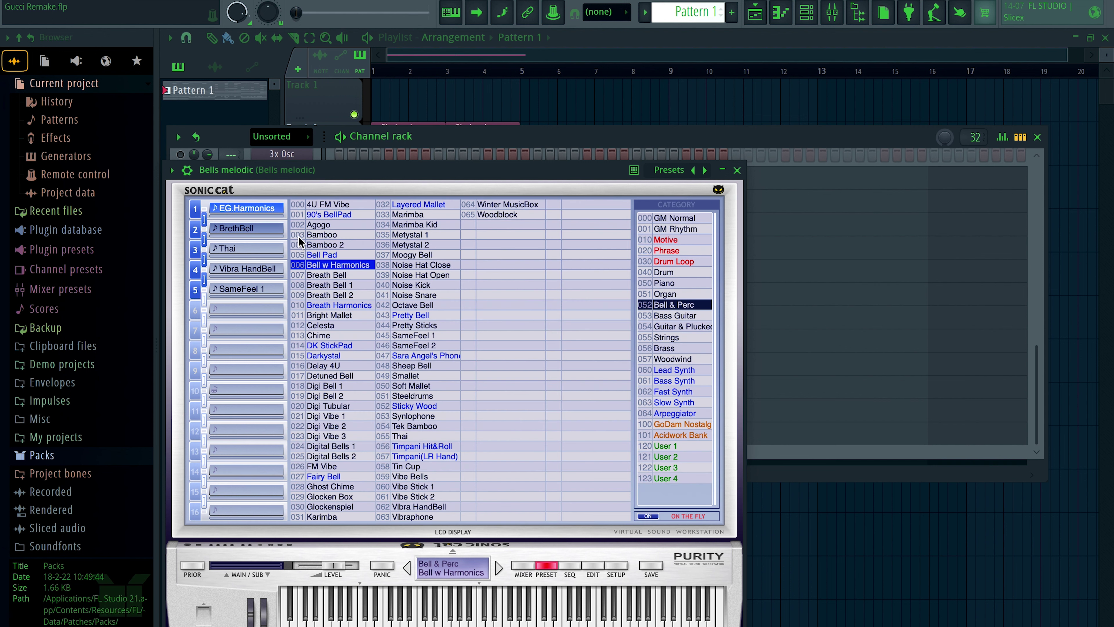
pyautogui.click(268, 252)
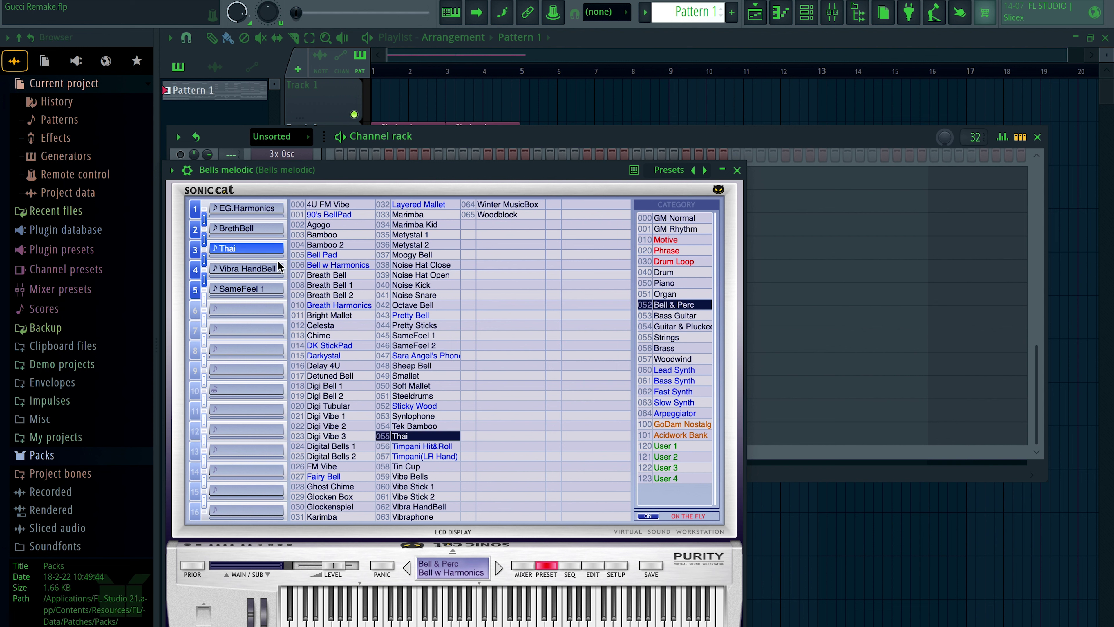
pyautogui.click(271, 269)
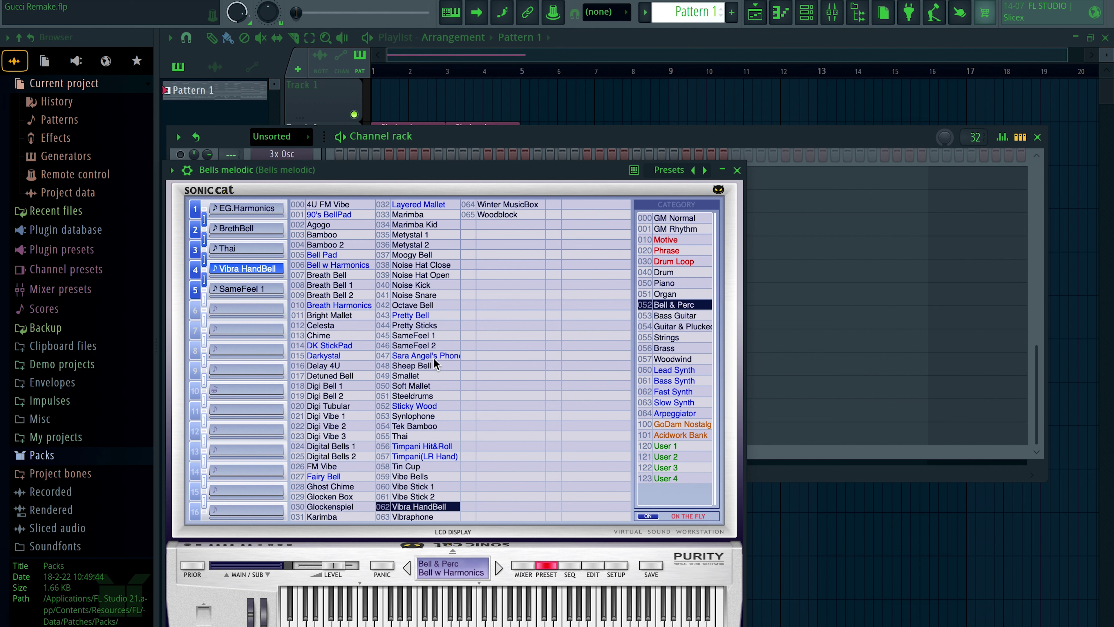
pyautogui.click(251, 289)
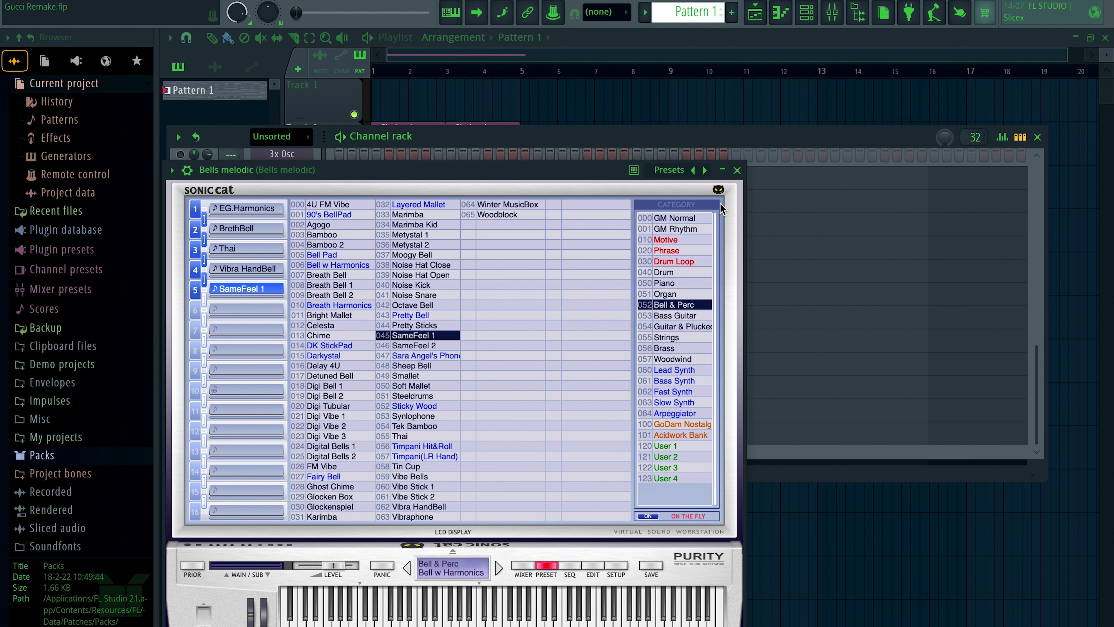
pyautogui.click(736, 170)
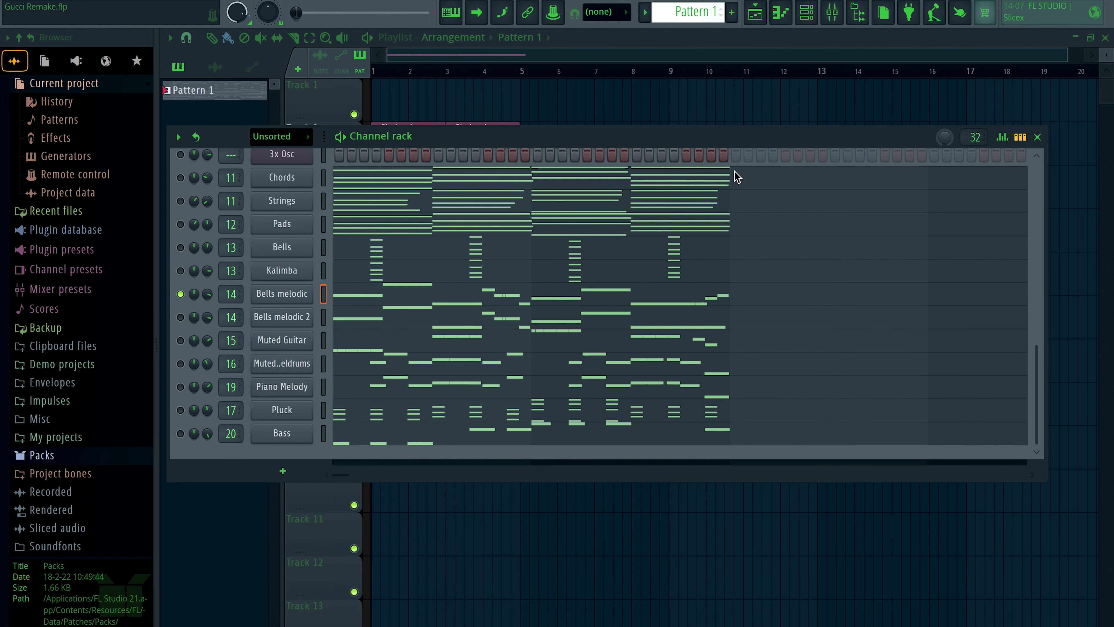
pyautogui.press('space')
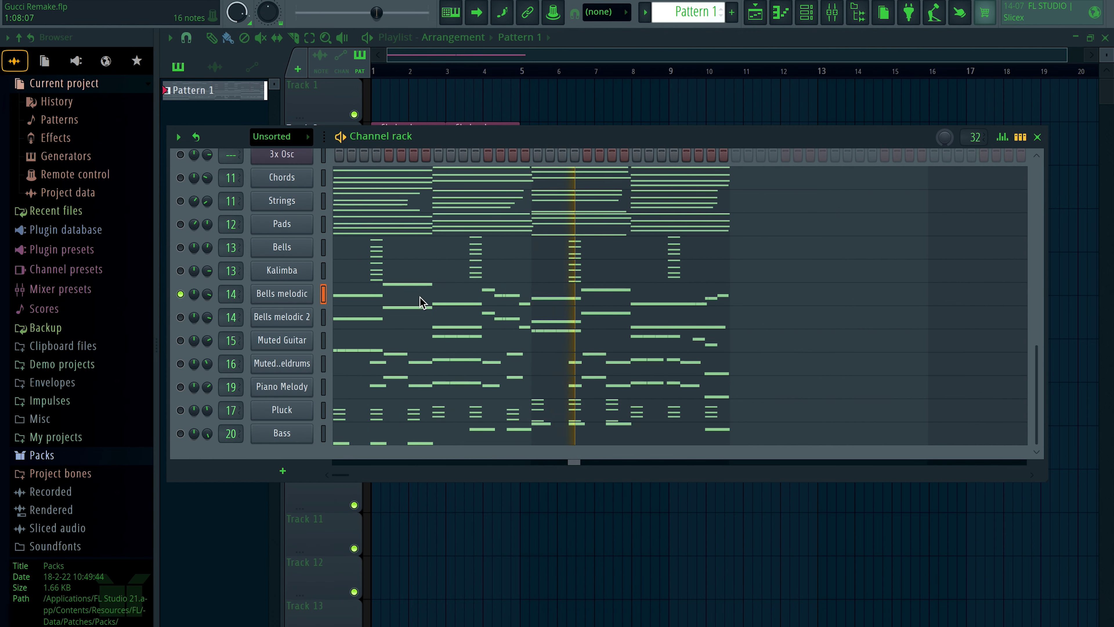
# Inspect the Bells melodic notes in the piano roll and its Red 2 EQ, Fruity Love Philter and Fruity Reeverb 2 mixer effects.
pyautogui.click(360, 302)
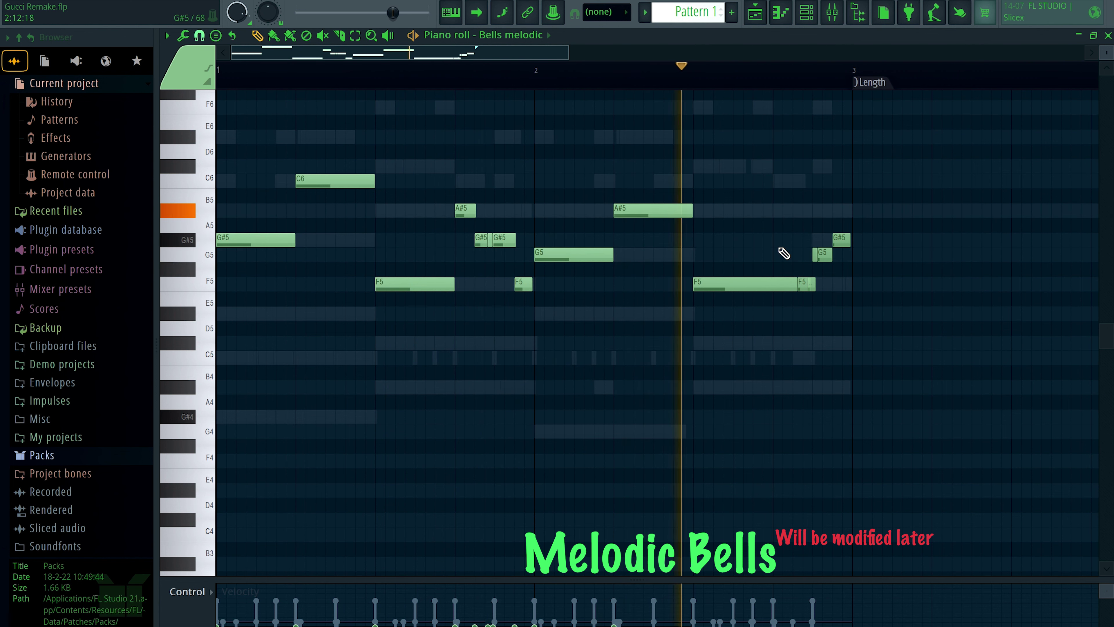
pyautogui.click(1108, 37)
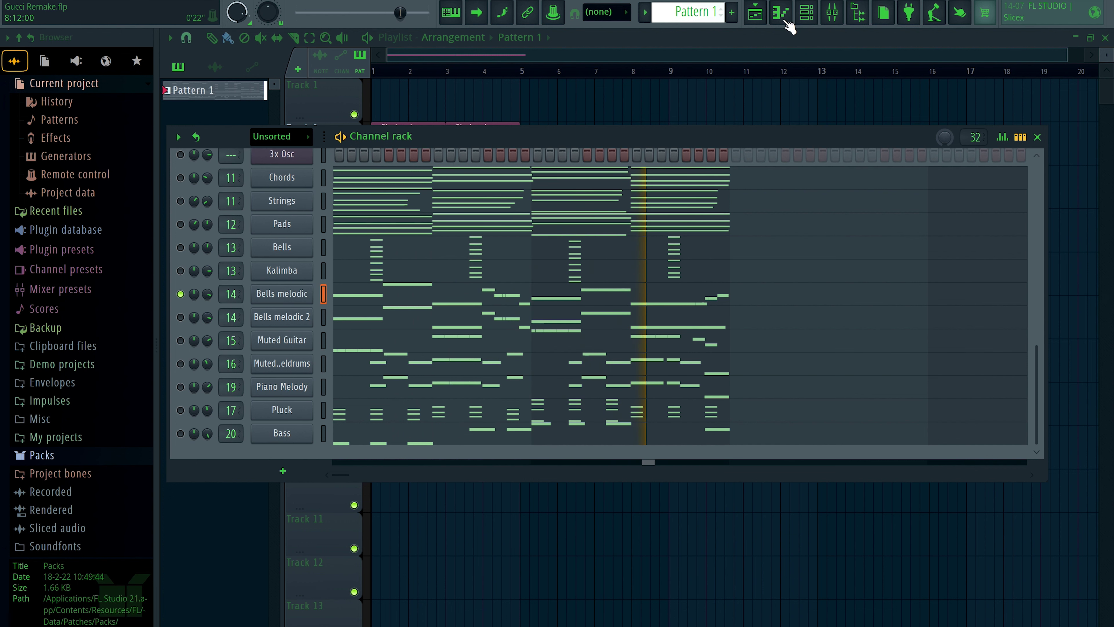
pyautogui.click(832, 13)
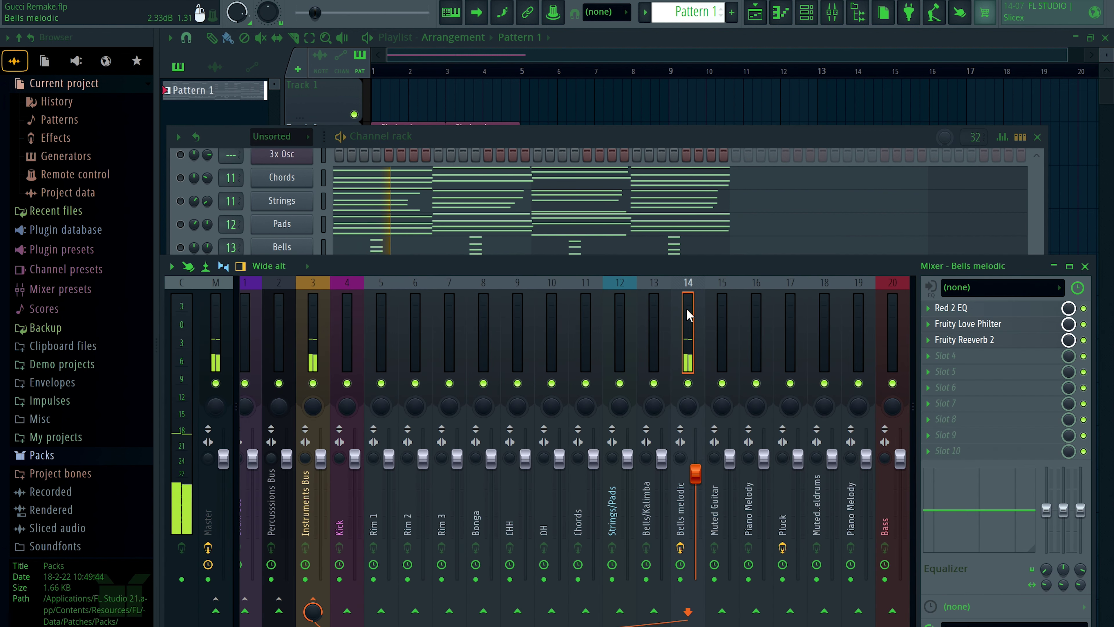
pyautogui.click(952, 307)
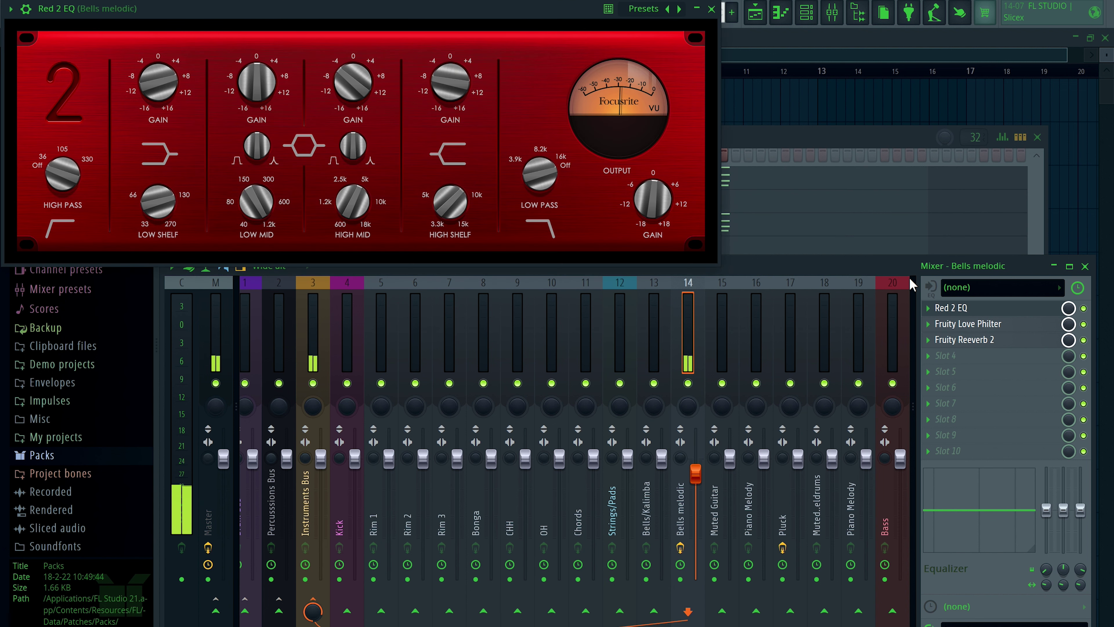
pyautogui.click(966, 327)
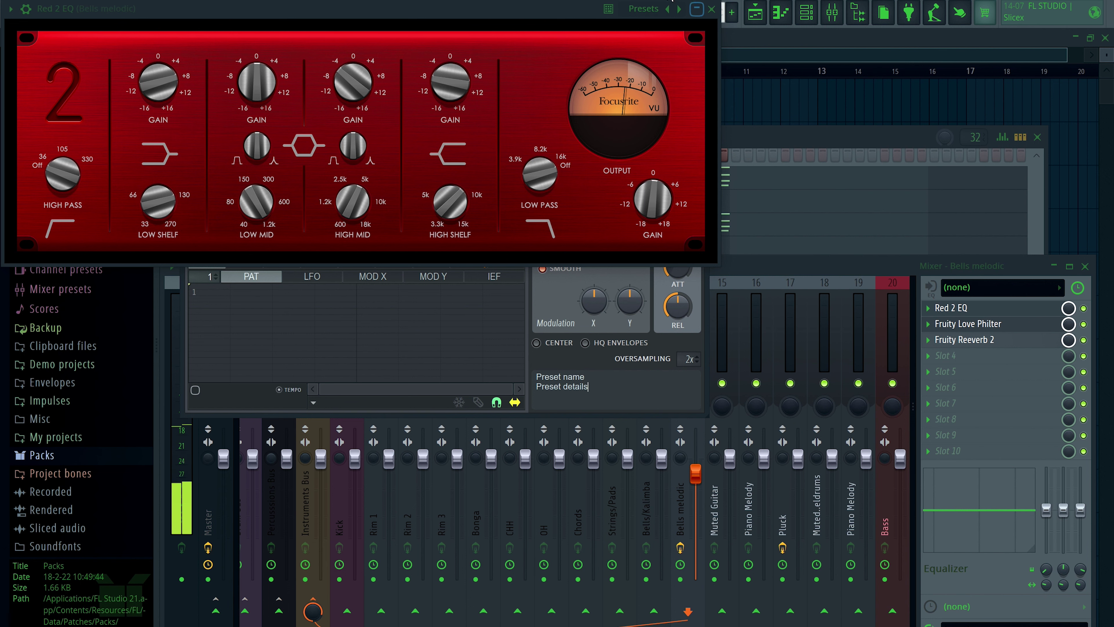
pyautogui.moveTo(556, 9); pyautogui.dragTo(606, 423)
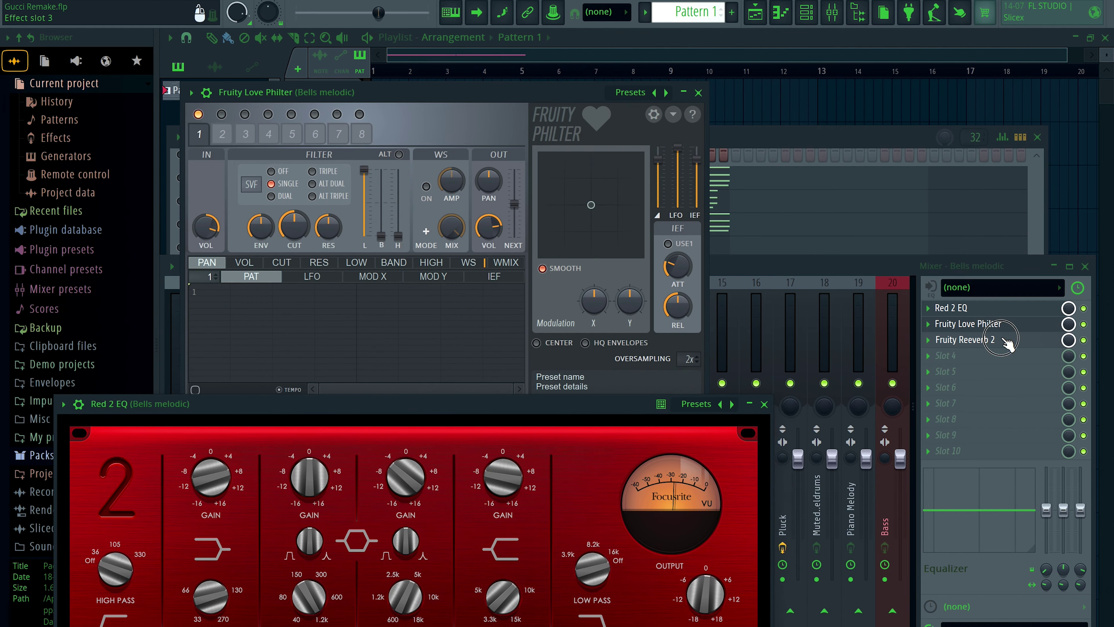
pyautogui.click(1004, 340)
pyautogui.moveTo(437, 111); pyautogui.dragTo(926, 154)
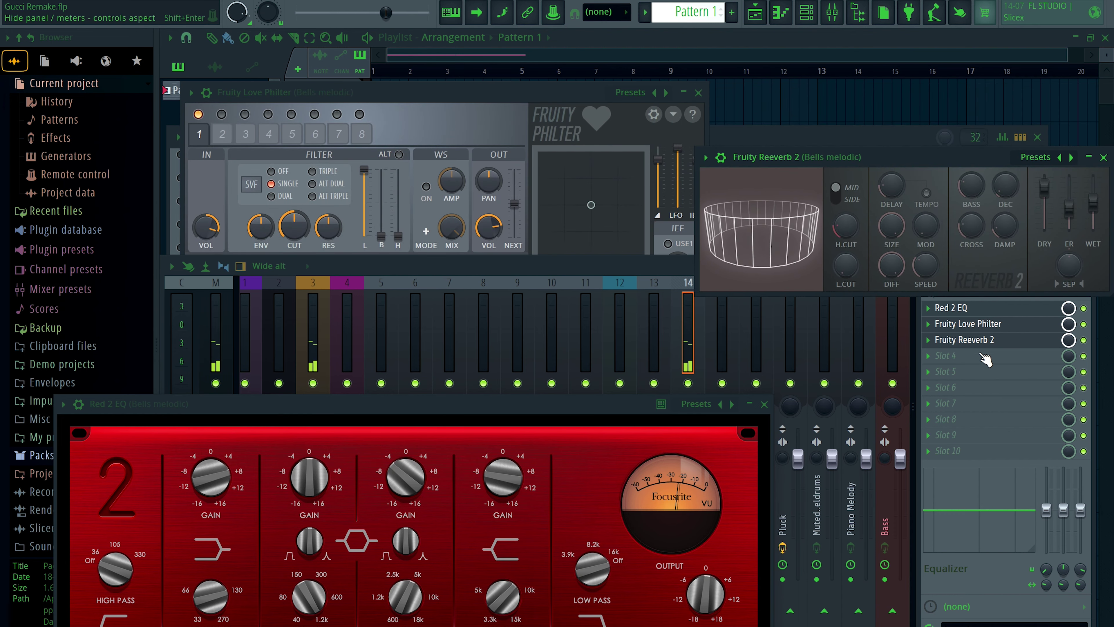
# Toggle the Fruity Love Philter on the Bells melodic track to compare the sound, and close the mixer and effect windows.
pyautogui.click(1083, 324)
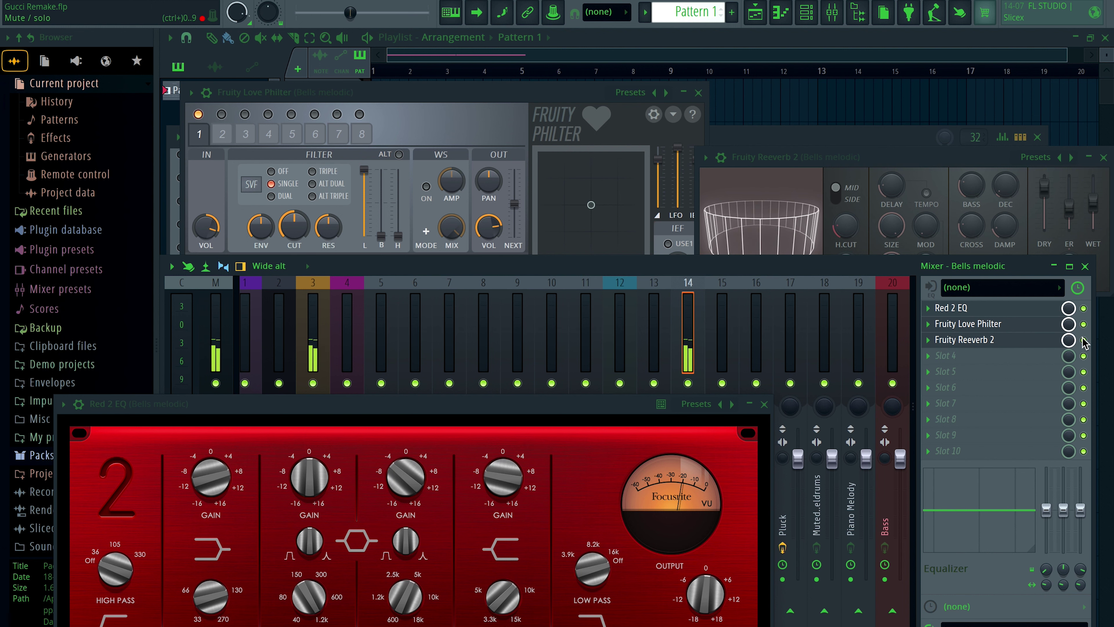
pyautogui.click(1086, 266)
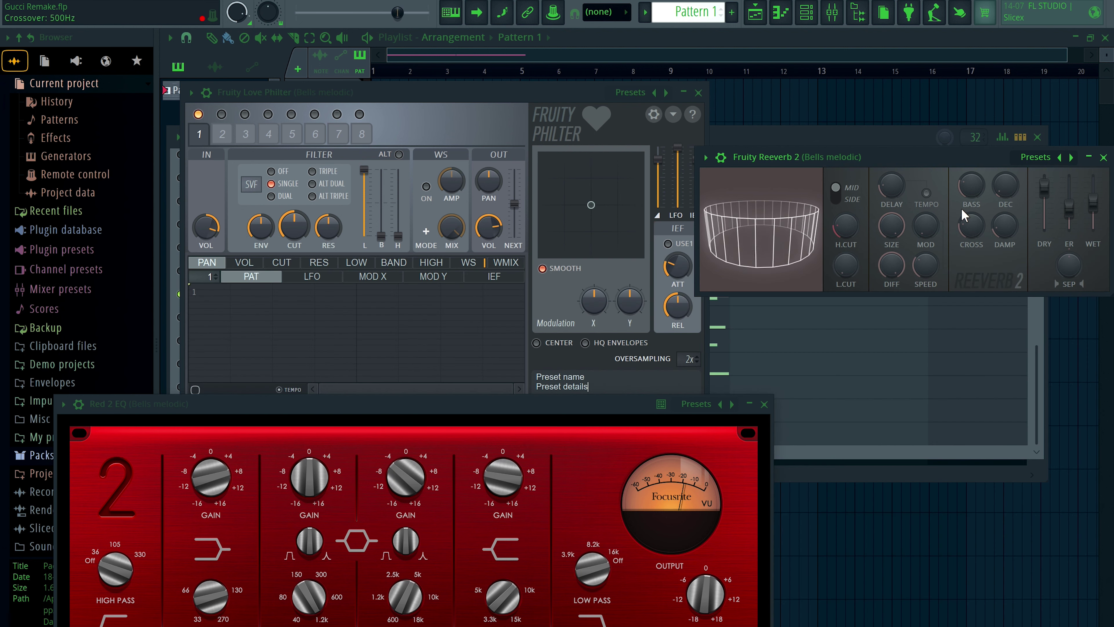
pyautogui.click(1104, 157)
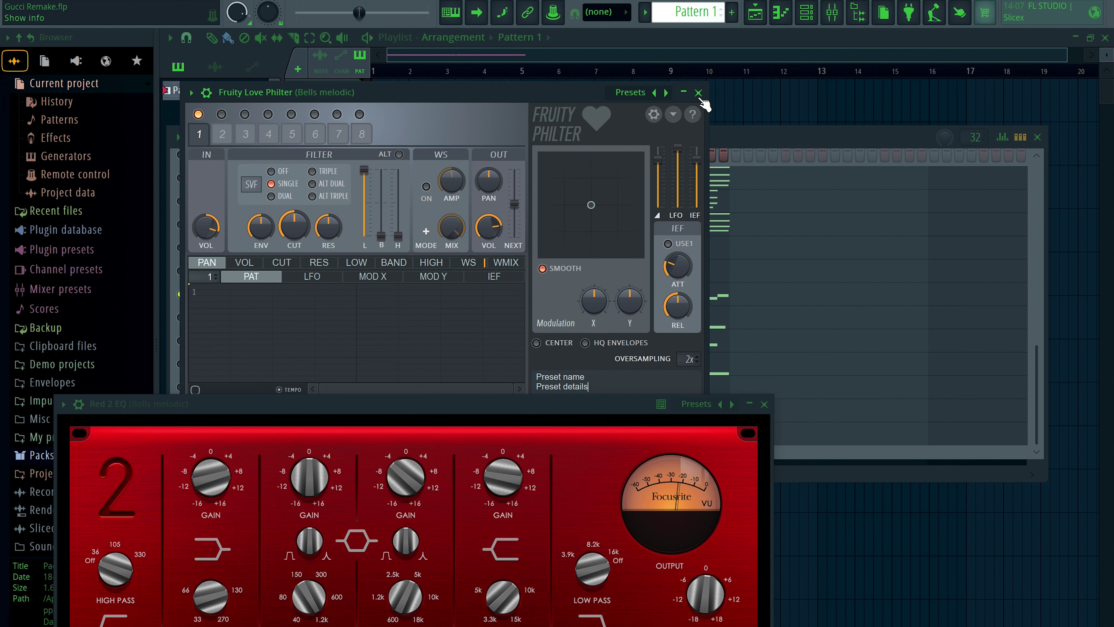
pyautogui.click(699, 94)
pyautogui.click(764, 404)
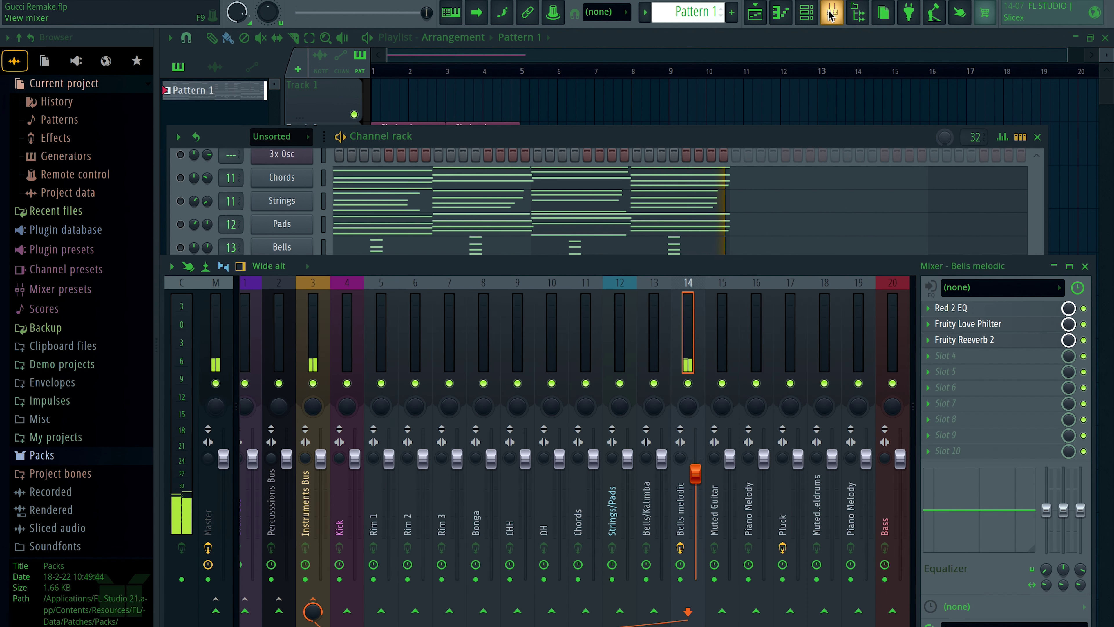
# Lower the Fruity Reeverb 2 mix level on the Bells melodic mixer track to 70%.
pyautogui.click(832, 13)
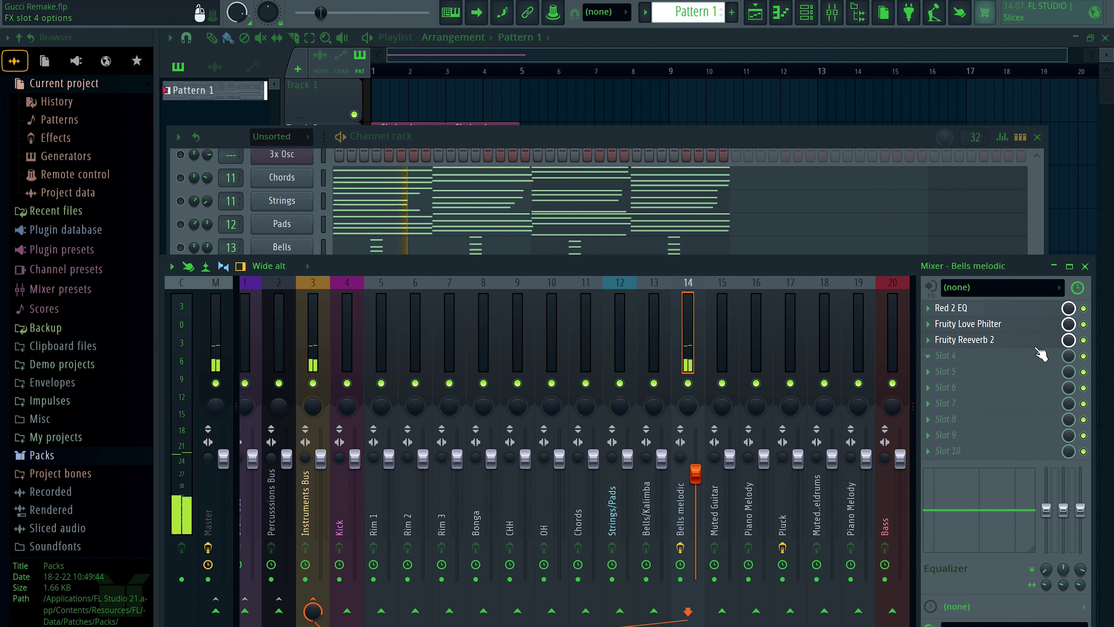
pyautogui.moveTo(1068, 340); pyautogui.dragTo(1069, 356)
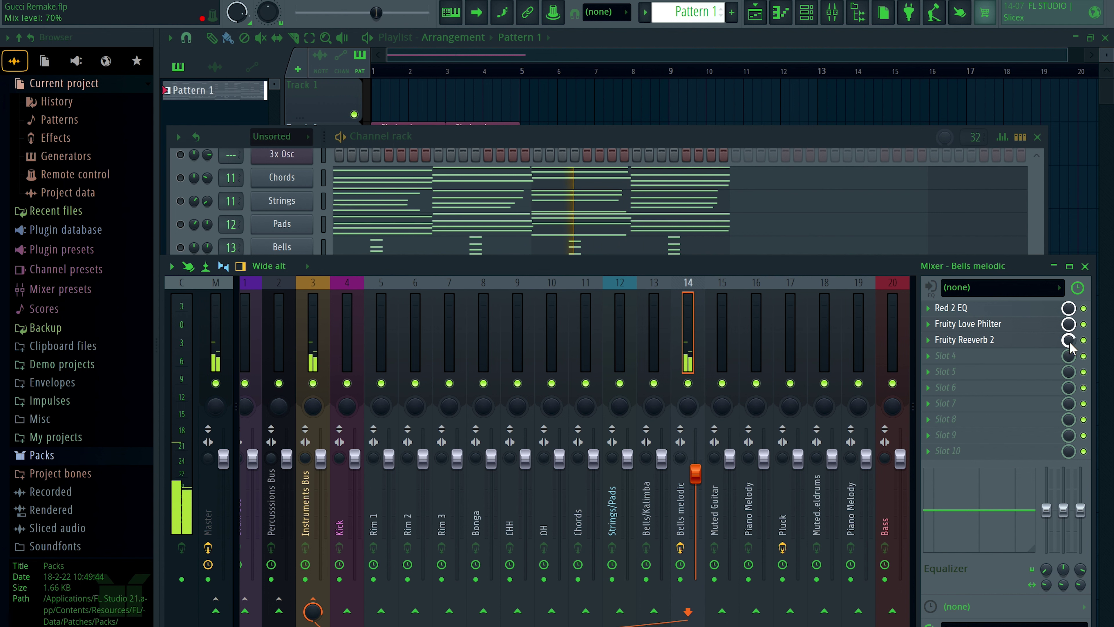
pyautogui.click(1085, 266)
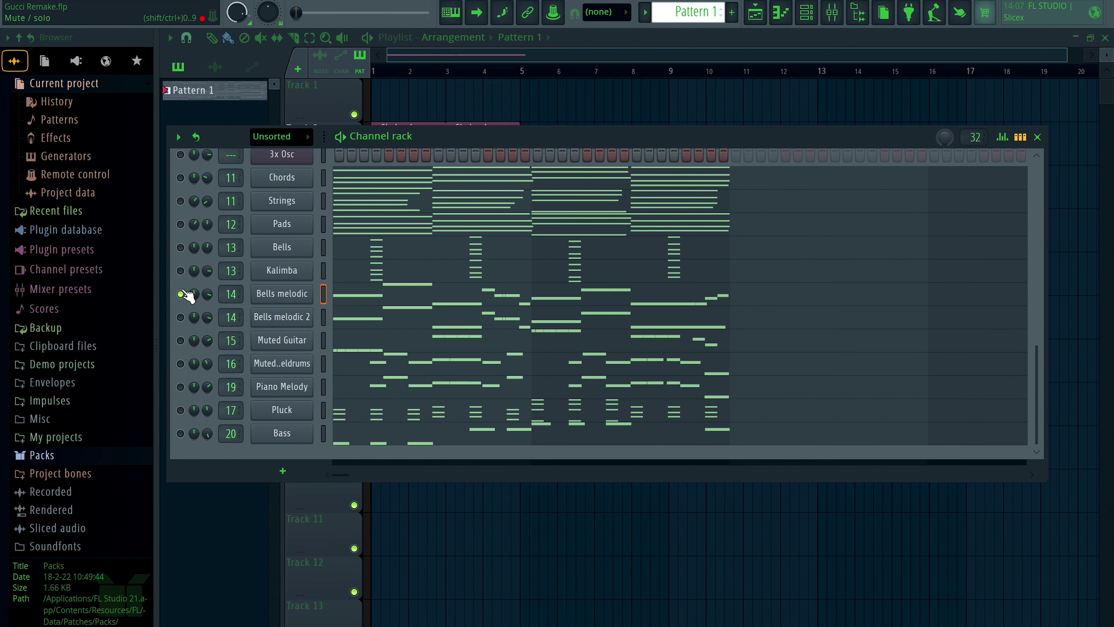
# Solo the Bells melodic 2 channel, audition it and inspect its notes in the piano roll.
pyautogui.press('space')
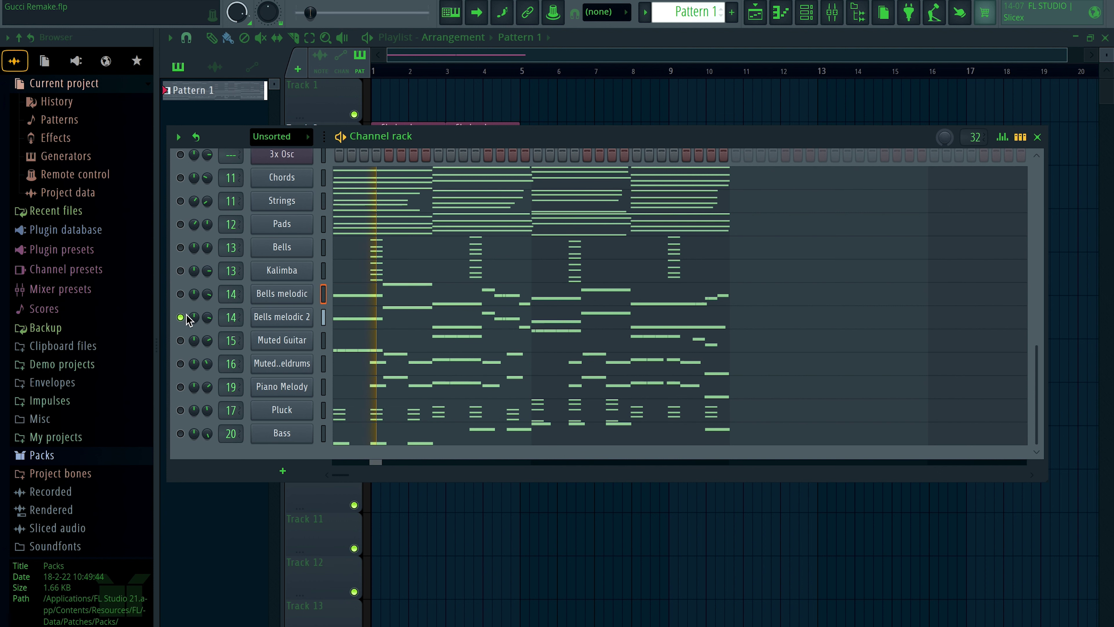
pyautogui.click(344, 322)
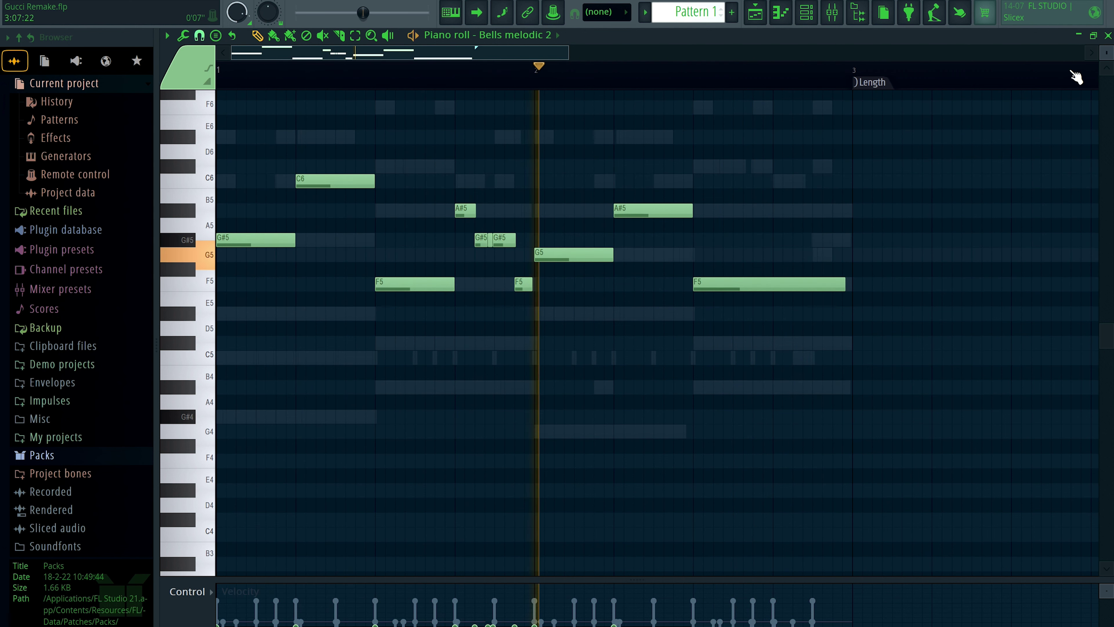
pyautogui.click(1108, 35)
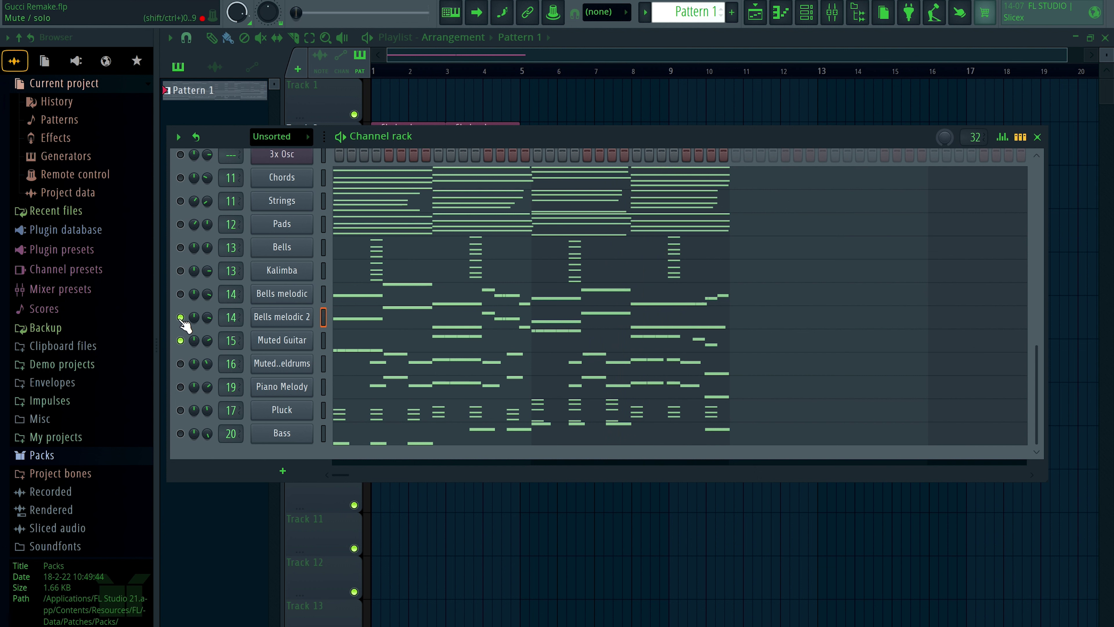
# Examine the Muted Guitar channel's Muted Guitar and Dist Mute 1 layer presets, play it and inspect its piano roll notes.
pyautogui.click(277, 340)
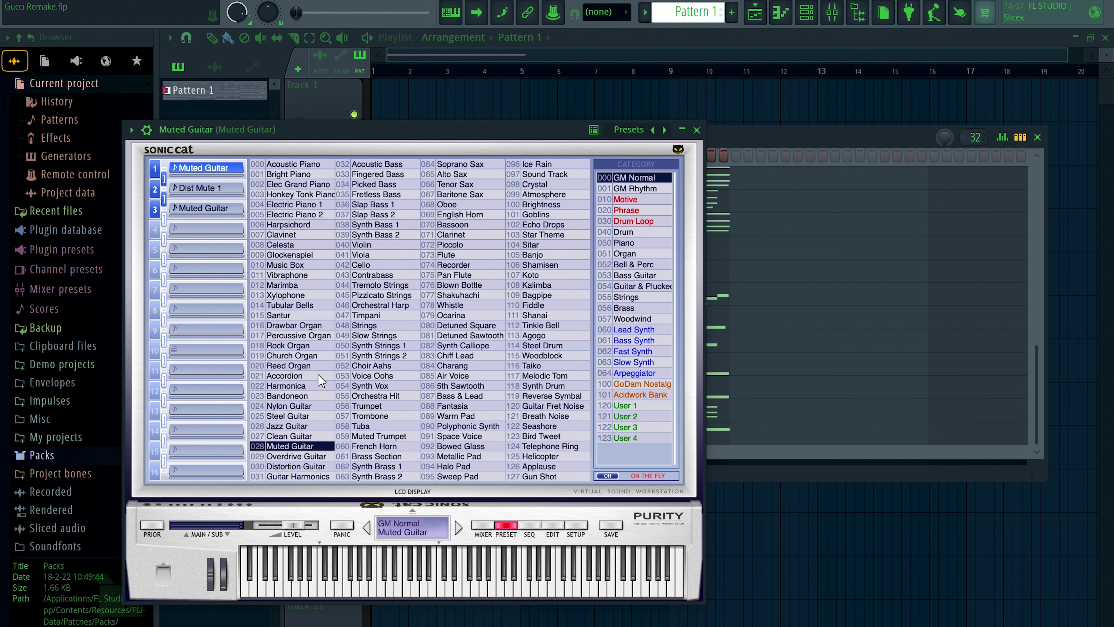
pyautogui.click(219, 190)
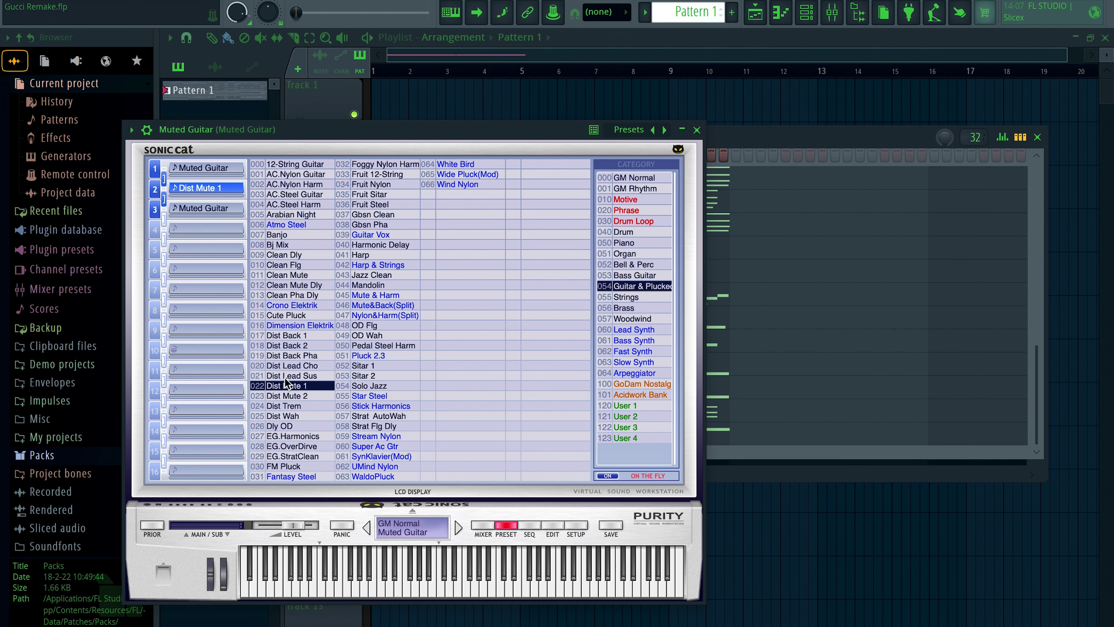
pyautogui.click(206, 209)
pyautogui.click(696, 130)
pyautogui.press('space')
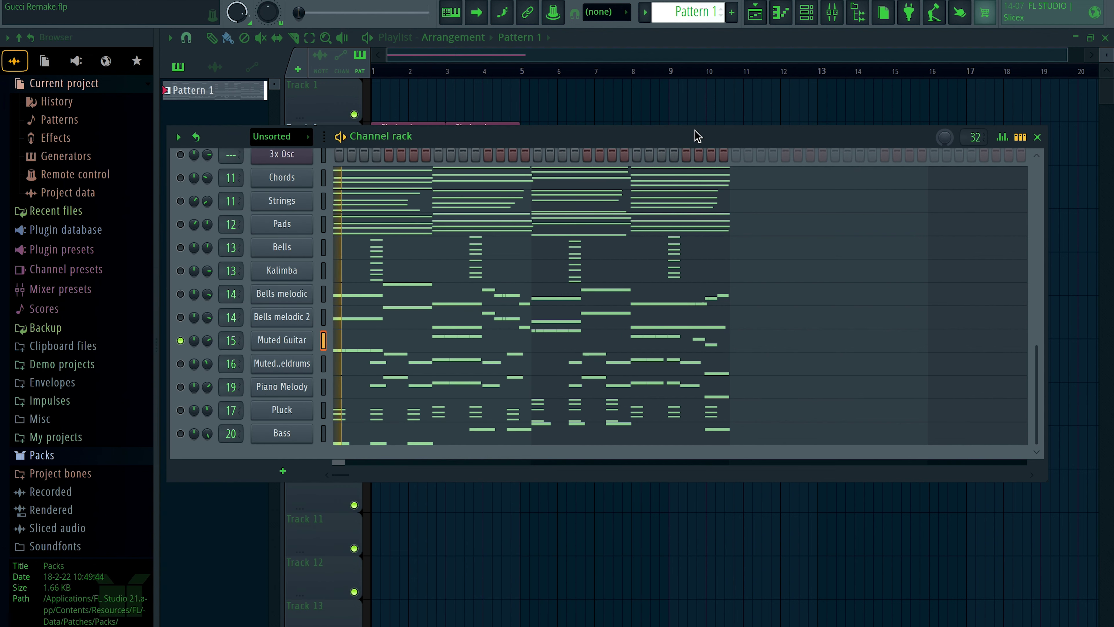
pyautogui.click(358, 349)
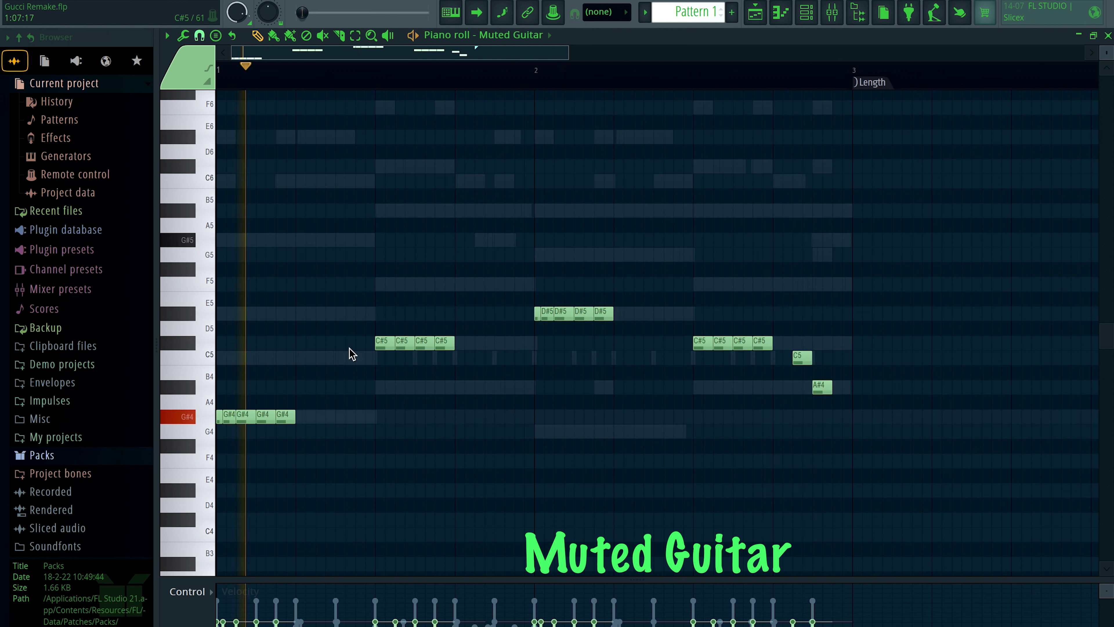
pyautogui.click(1108, 35)
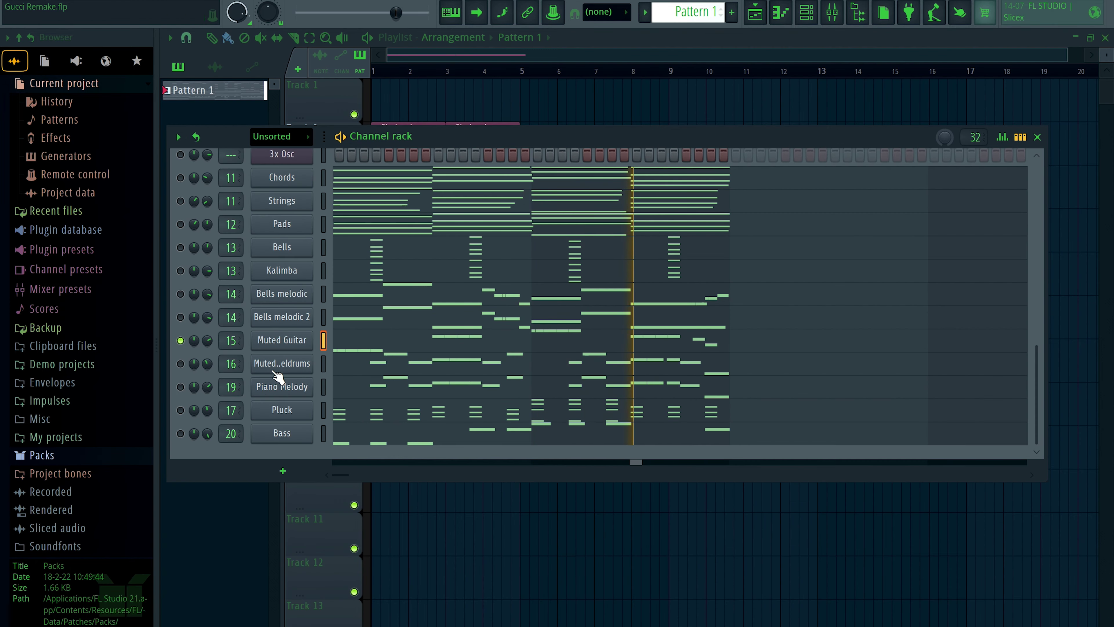
# Solo the Muted gtr /Steeldrums channel and examine the presets and mixer settings of its Dist Mute 1 and Steeldrums layers.
pyautogui.rightClick(180, 363)
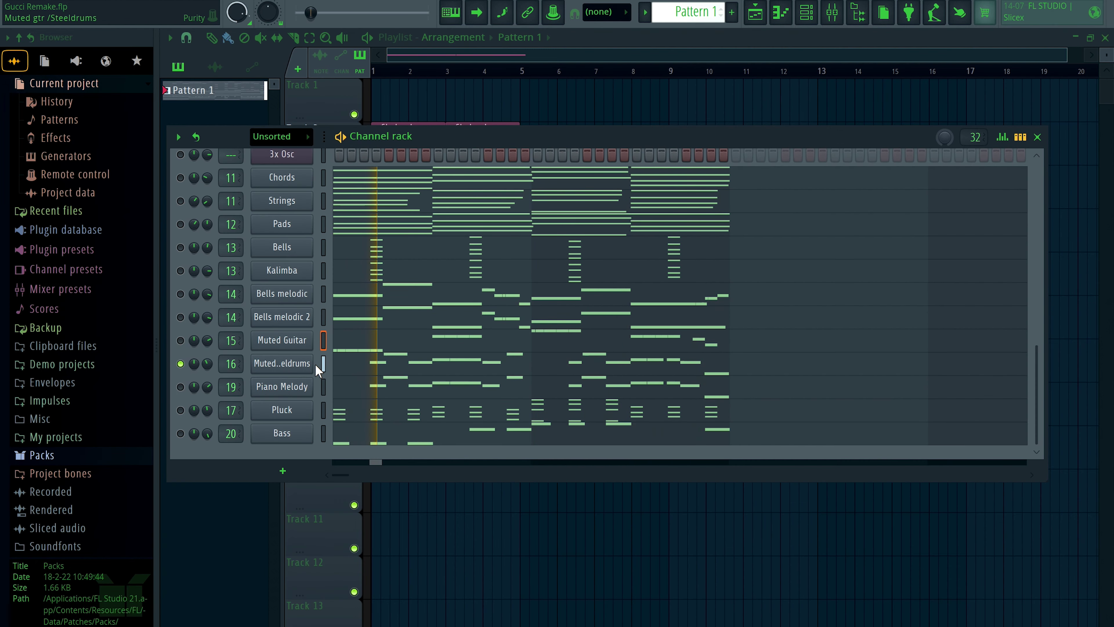
pyautogui.click(277, 371)
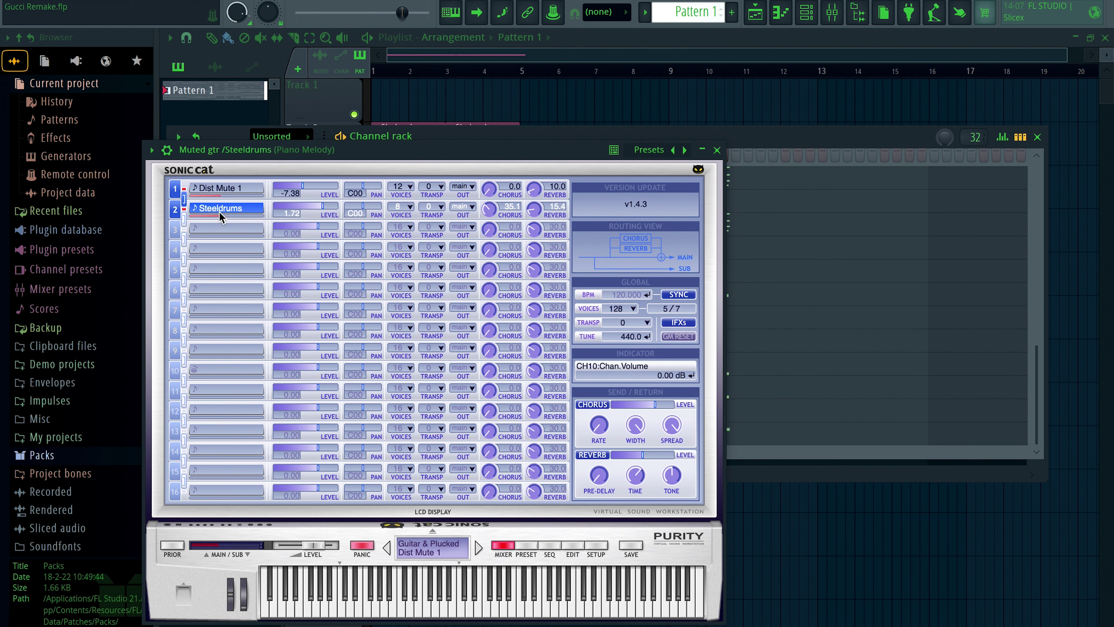
pyautogui.click(224, 188)
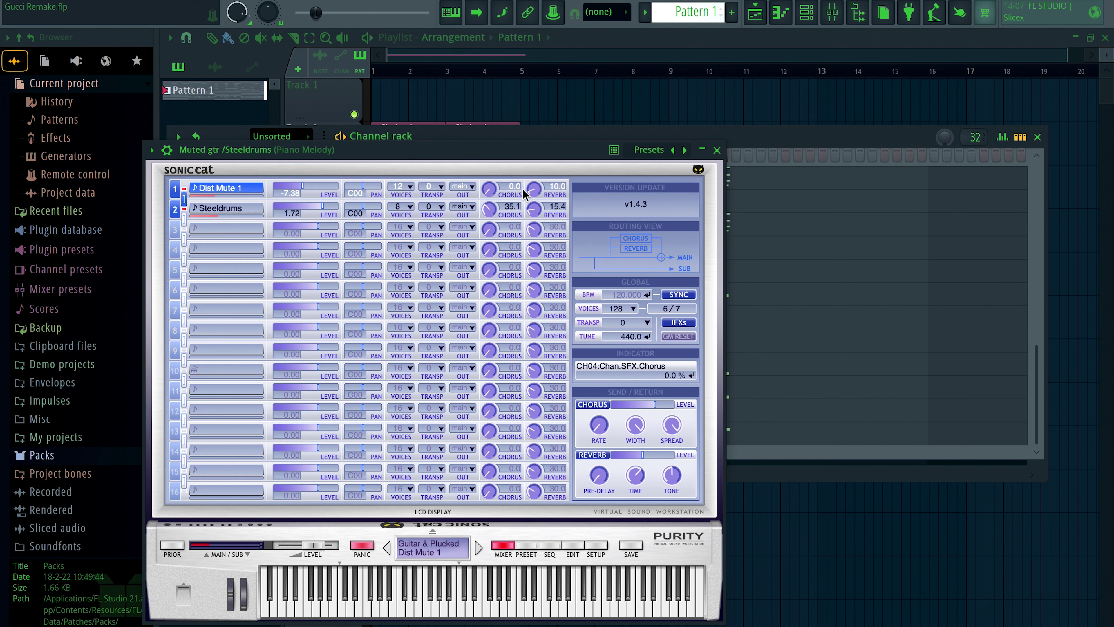
pyautogui.click(526, 545)
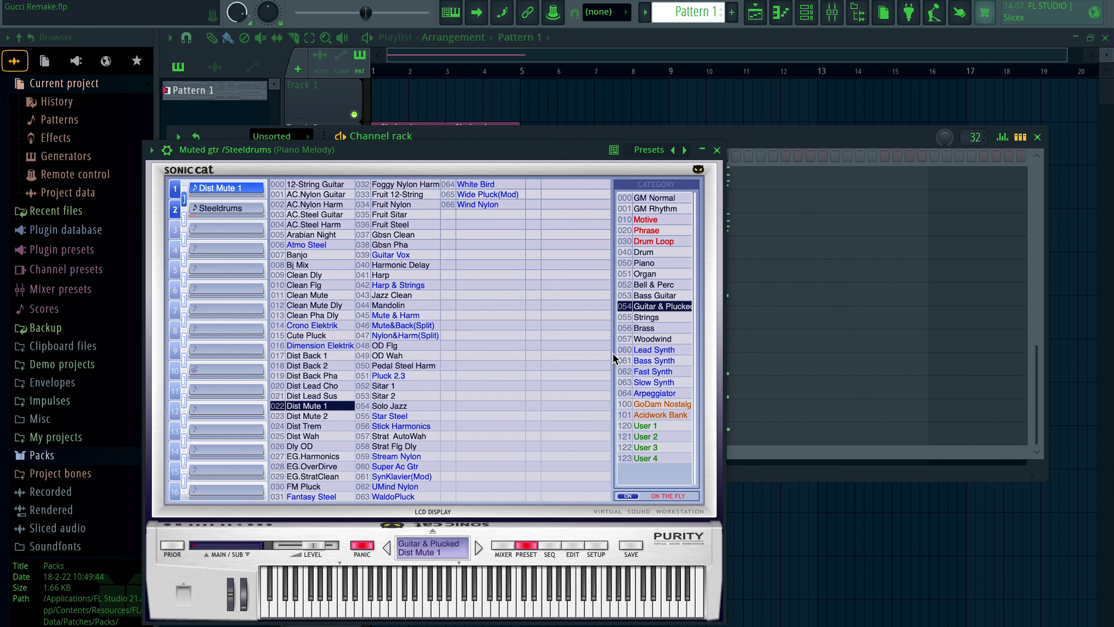
pyautogui.click(240, 209)
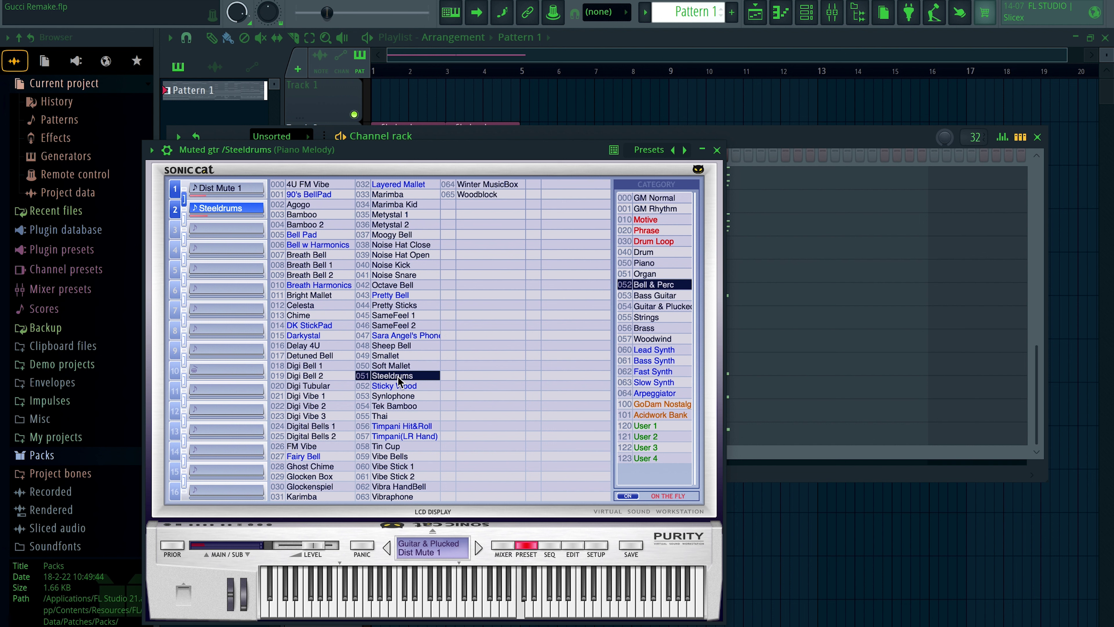
pyautogui.click(505, 546)
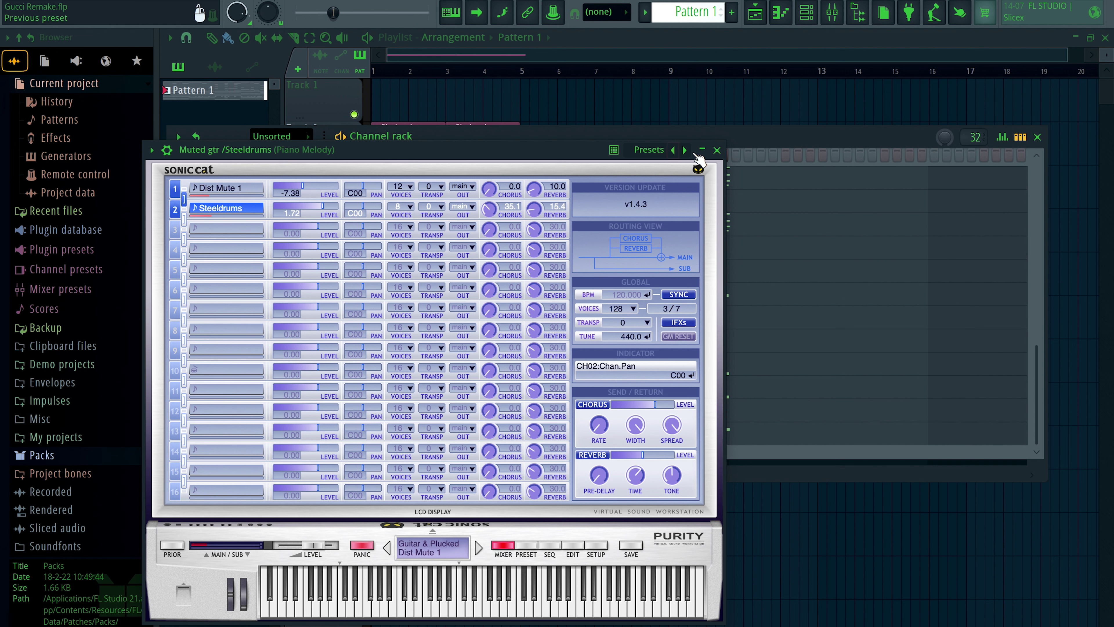
pyautogui.click(717, 149)
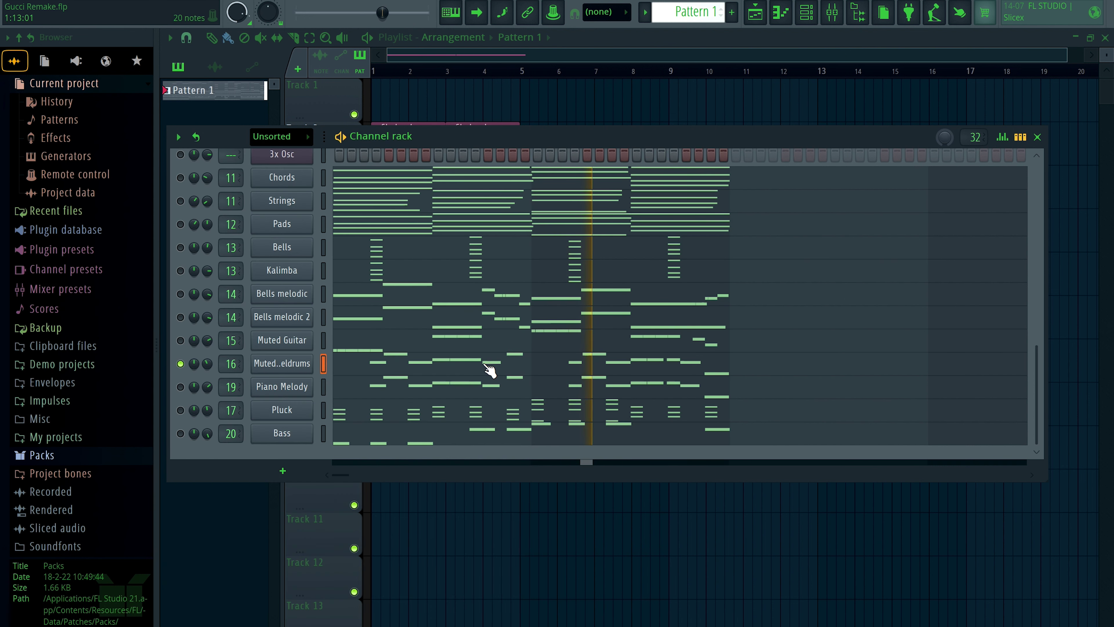
# Inspect the Muted gtr /Steeldrums notes in the piano roll and audition the part.
pyautogui.press('space')
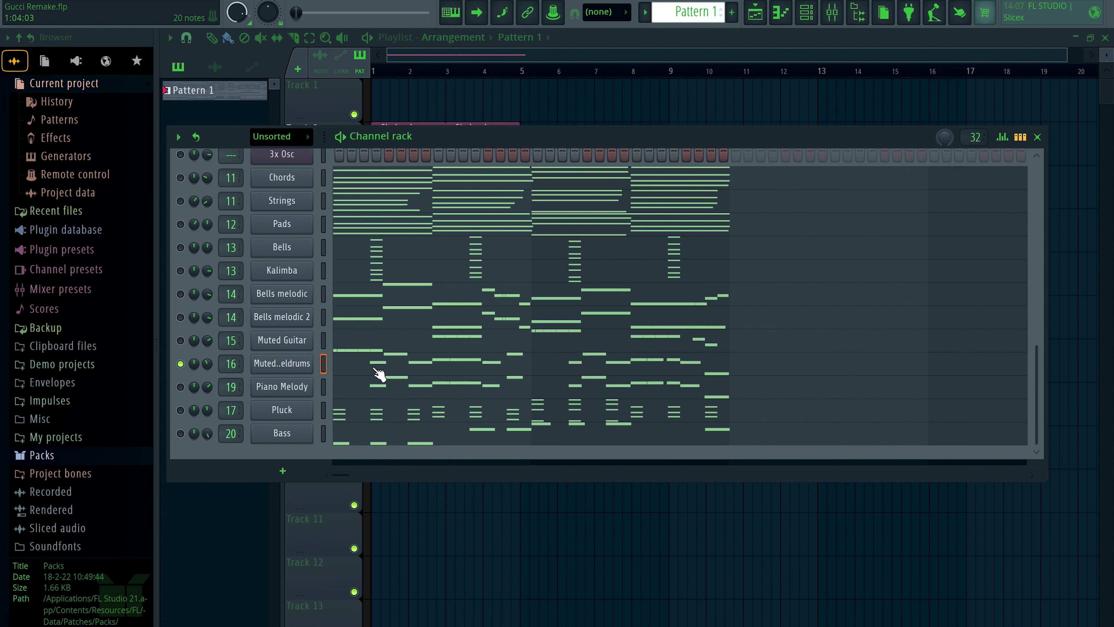
pyautogui.click(348, 369)
pyautogui.press('space')
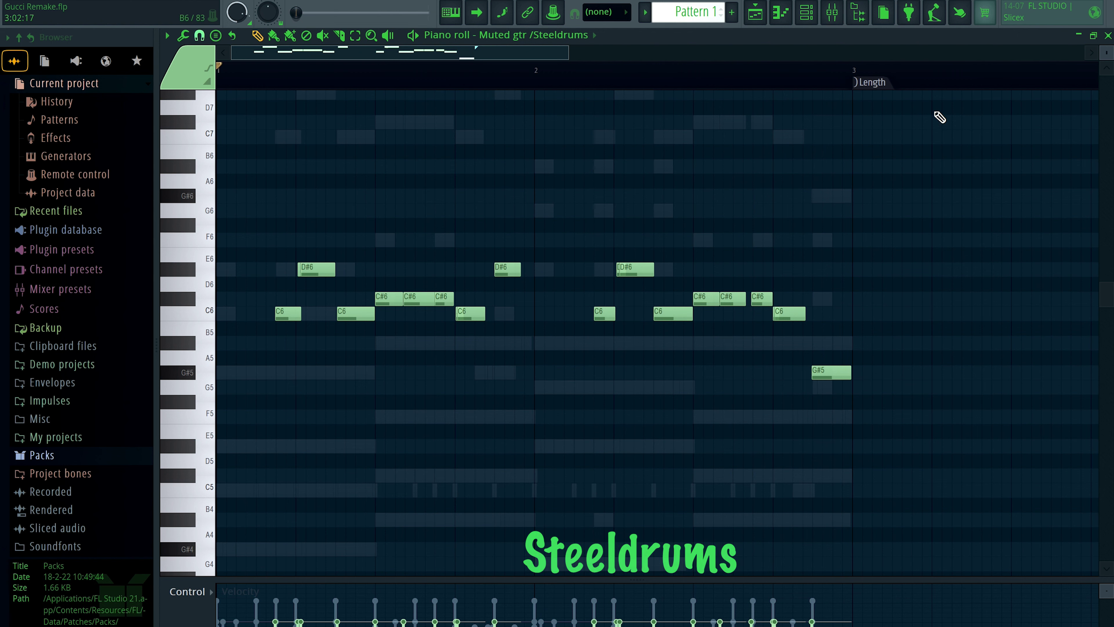
pyautogui.click(1108, 35)
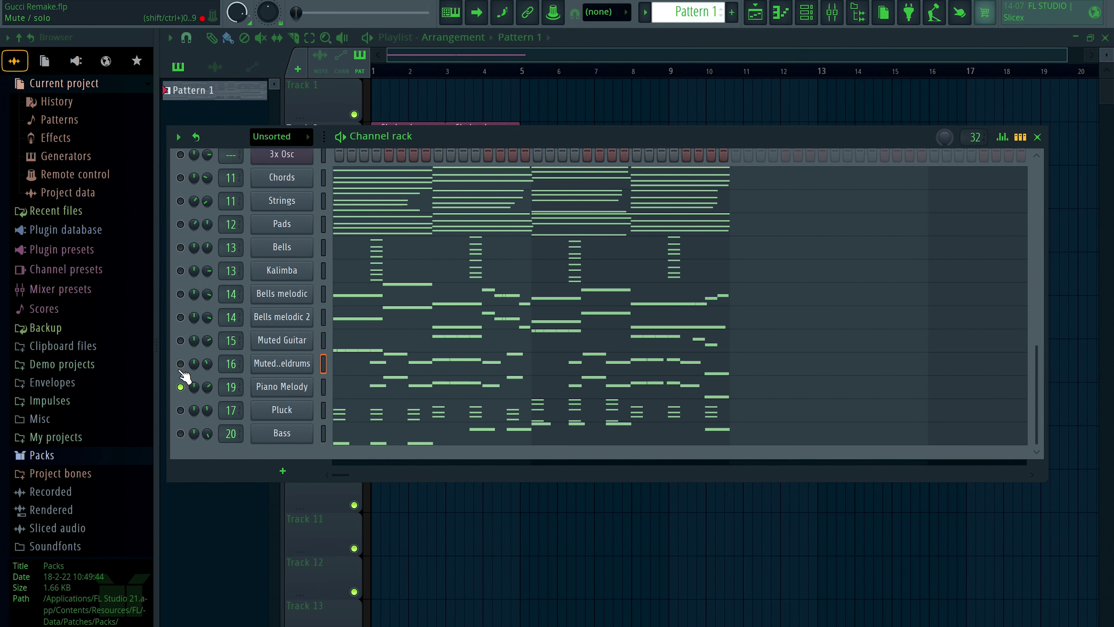
# Inspect the Piano Melody channel's notes in the piano roll and its instrument preset while it plays.
pyautogui.click(356, 392)
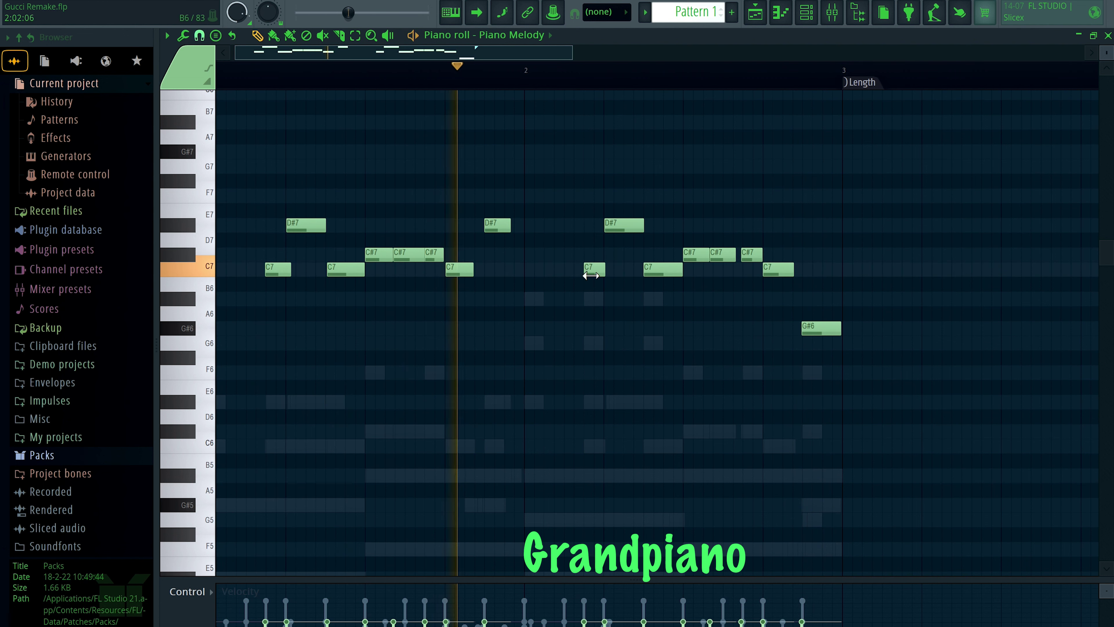
pyautogui.press('F6')
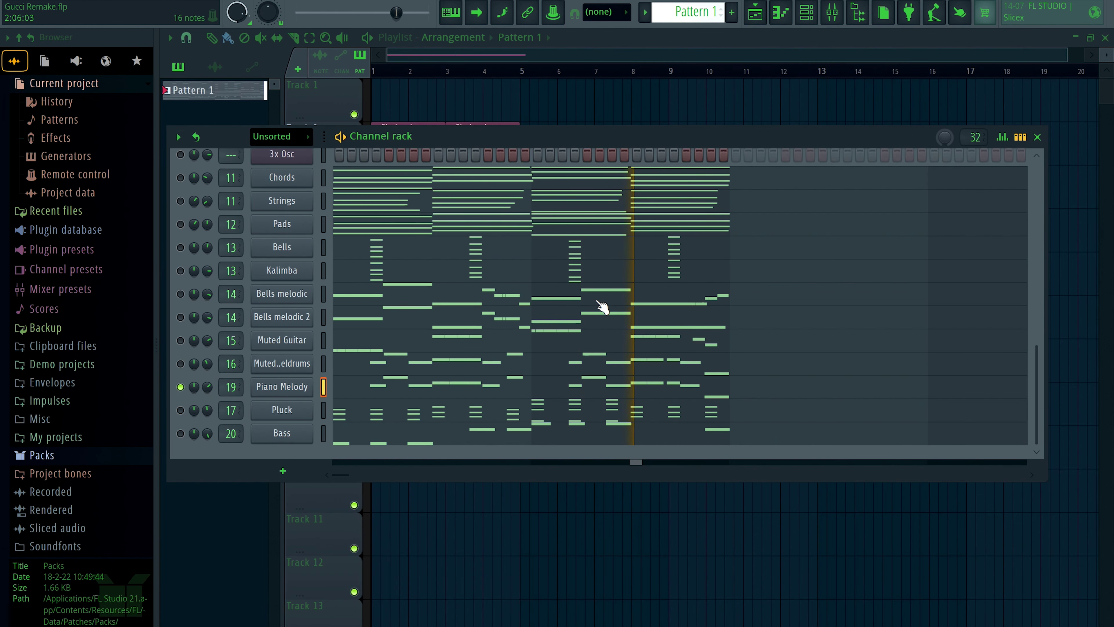
pyautogui.click(267, 387)
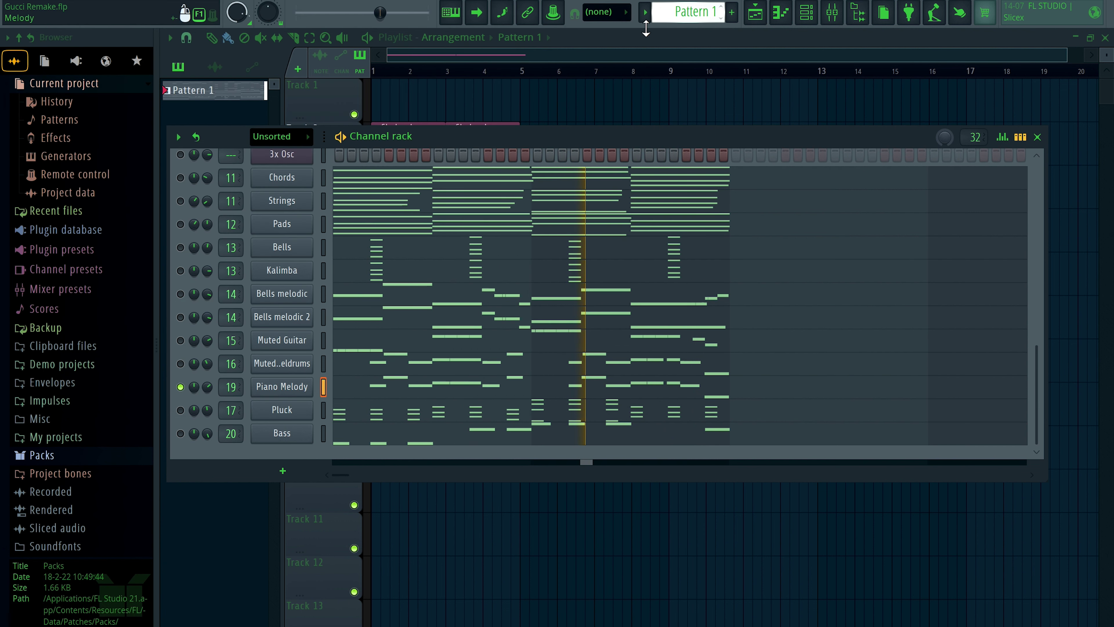
# Audition the Piano Melody part on its own and stop playback.
pyautogui.click(665, 9)
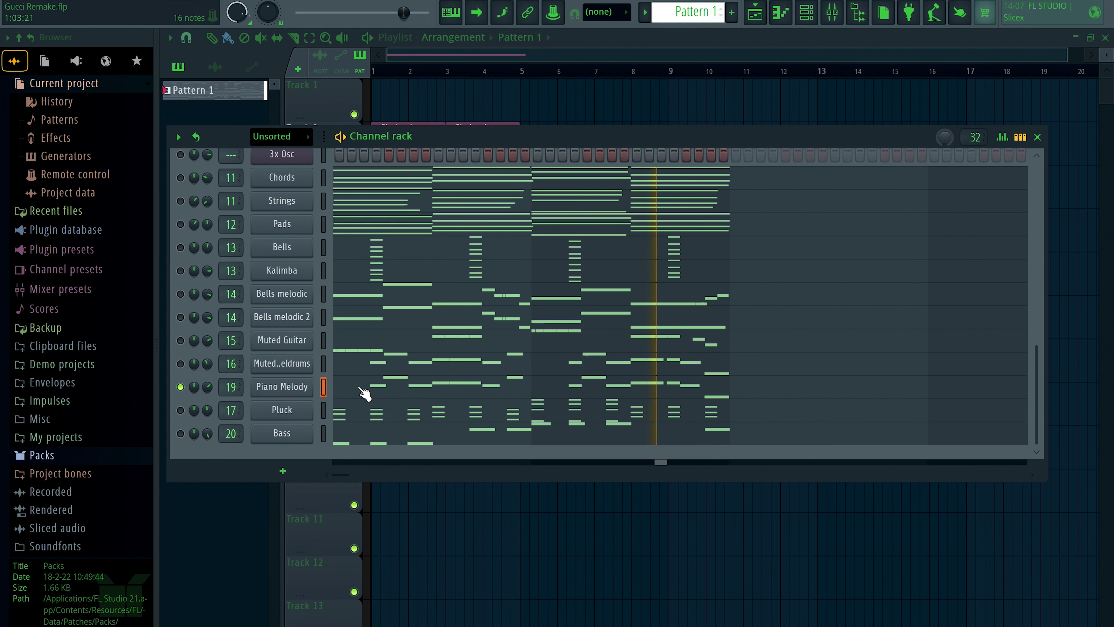
pyautogui.press('space')
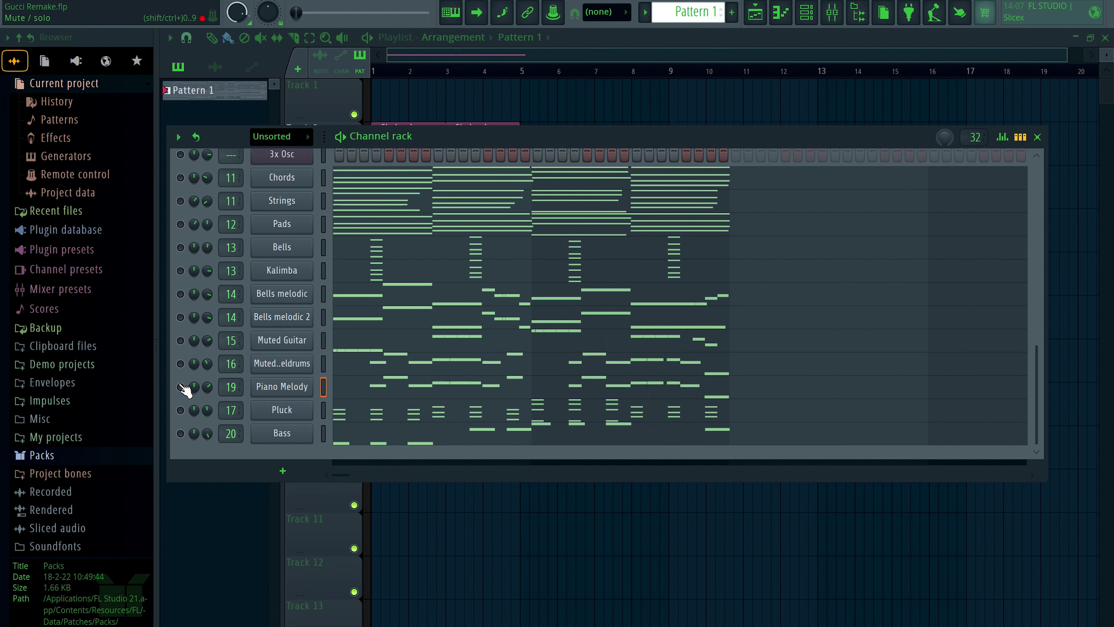
# Play the Pluck channel, examine its UK Pikes 1 preset and inspect its piano roll notes.
pyautogui.press('space')
pyautogui.click(277, 412)
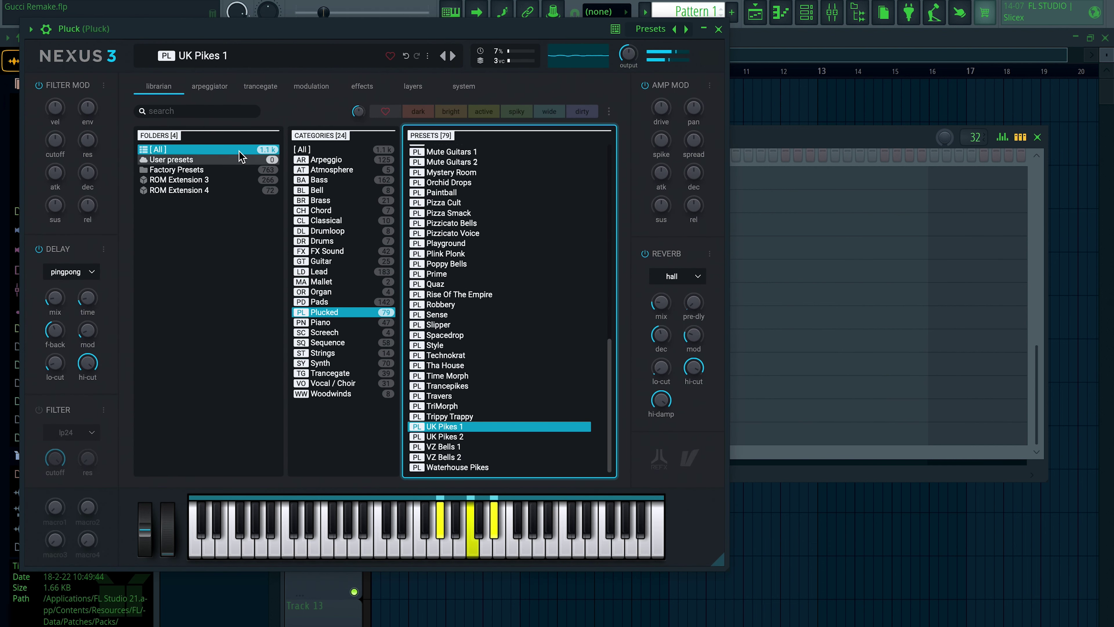
pyautogui.click(719, 30)
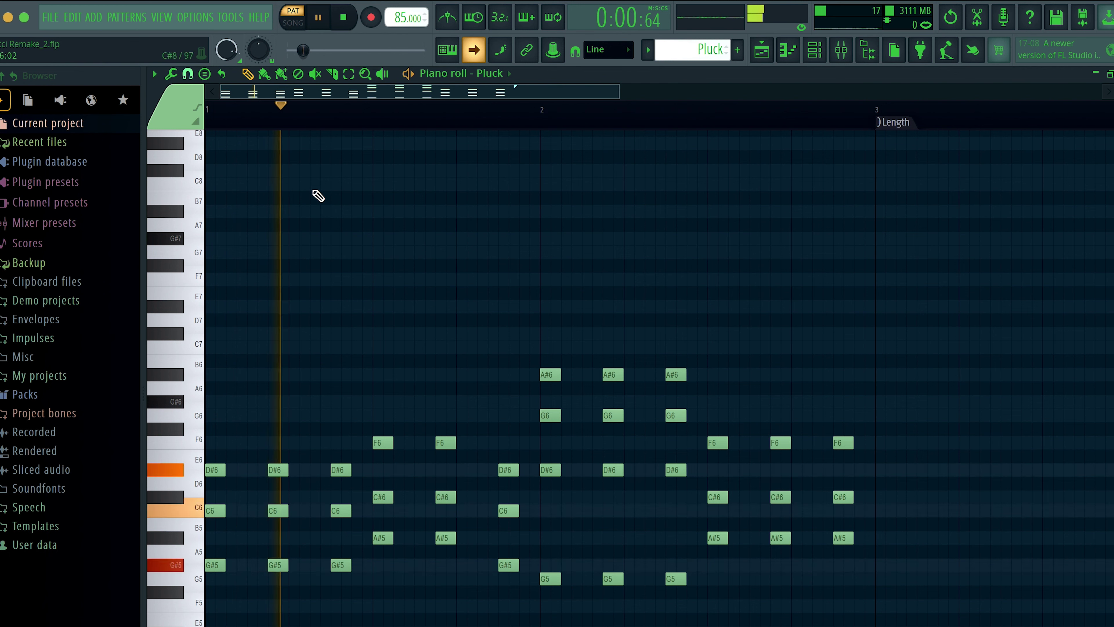
pyautogui.scroll(-2, 327, 313)
pyautogui.scroll(-6, 326, 312)
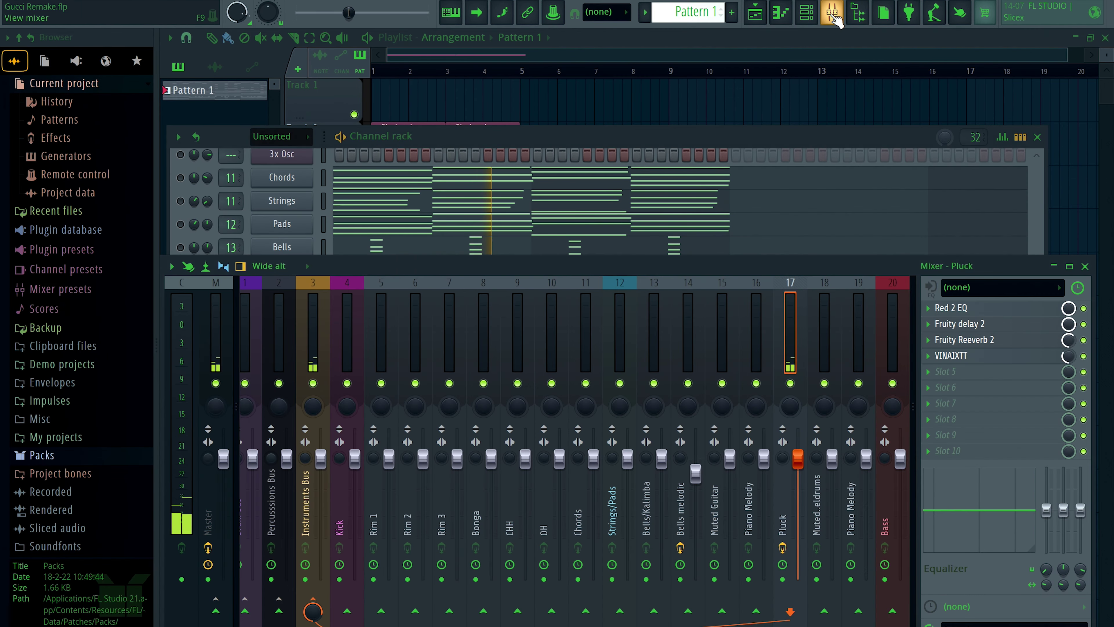
# Examine the Red 2 EQ and Fruity delay 2 settings on the Pluck mixer track while it plays.
pyautogui.click(833, 14)
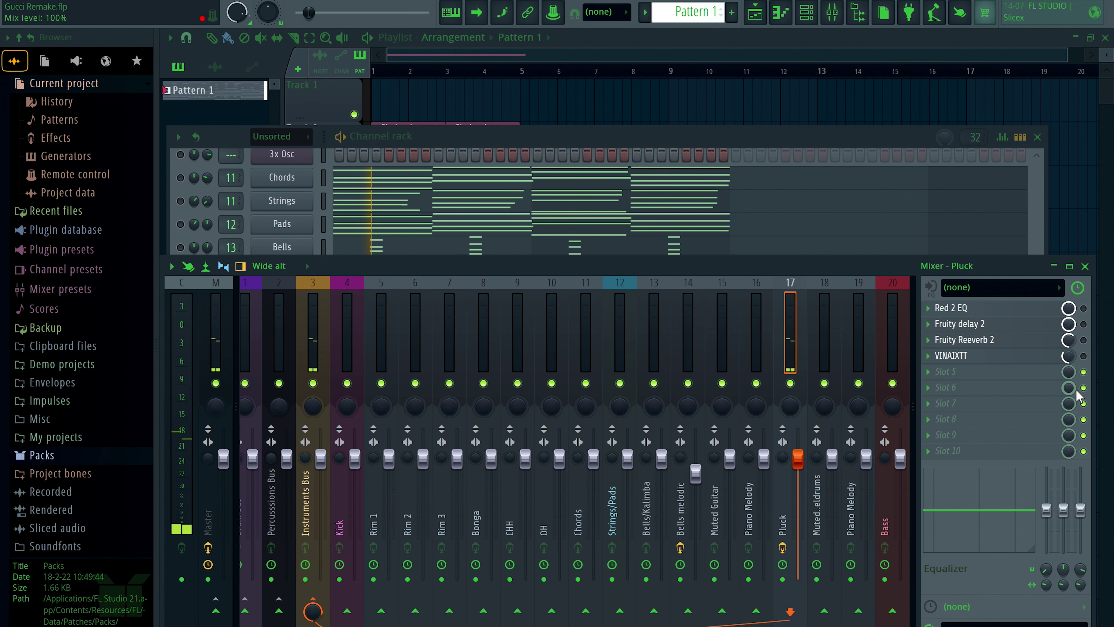
pyautogui.click(1007, 309)
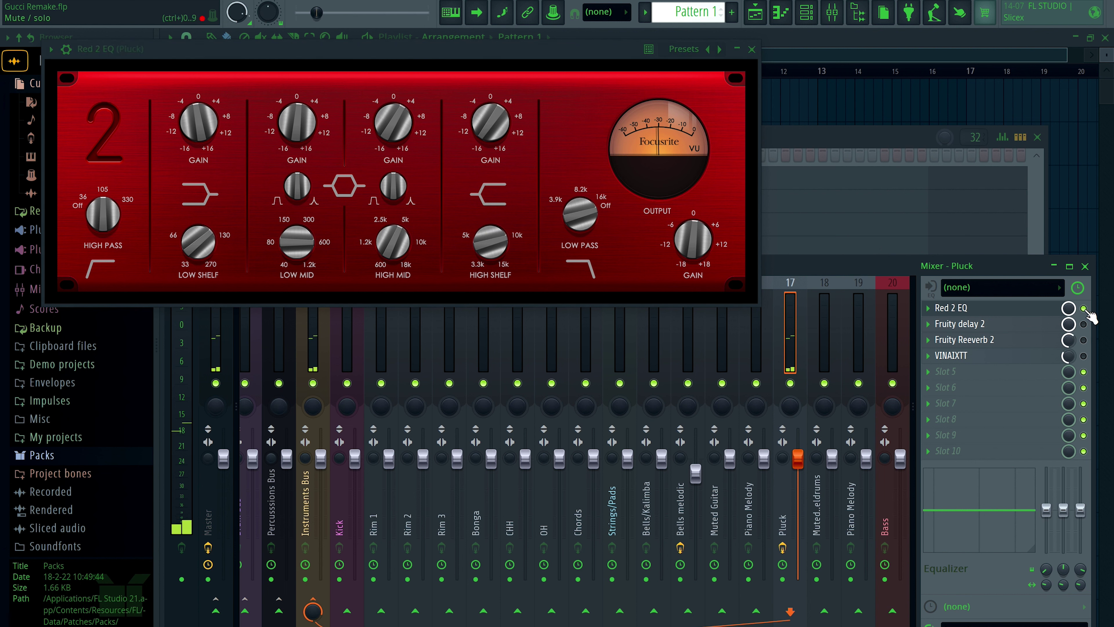
pyautogui.click(752, 49)
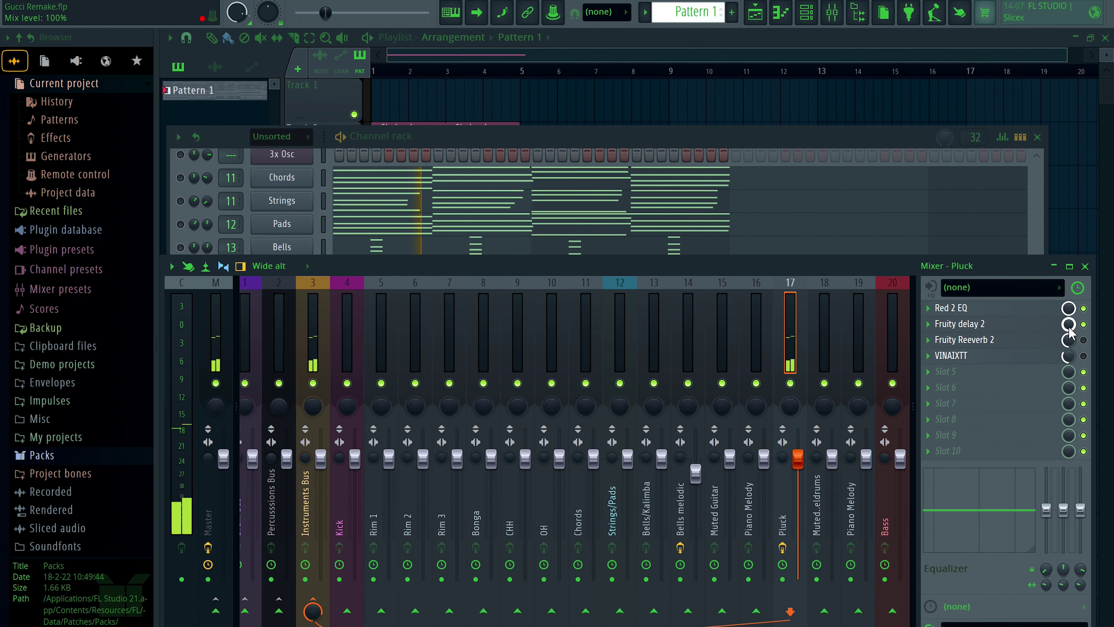
pyautogui.click(1009, 325)
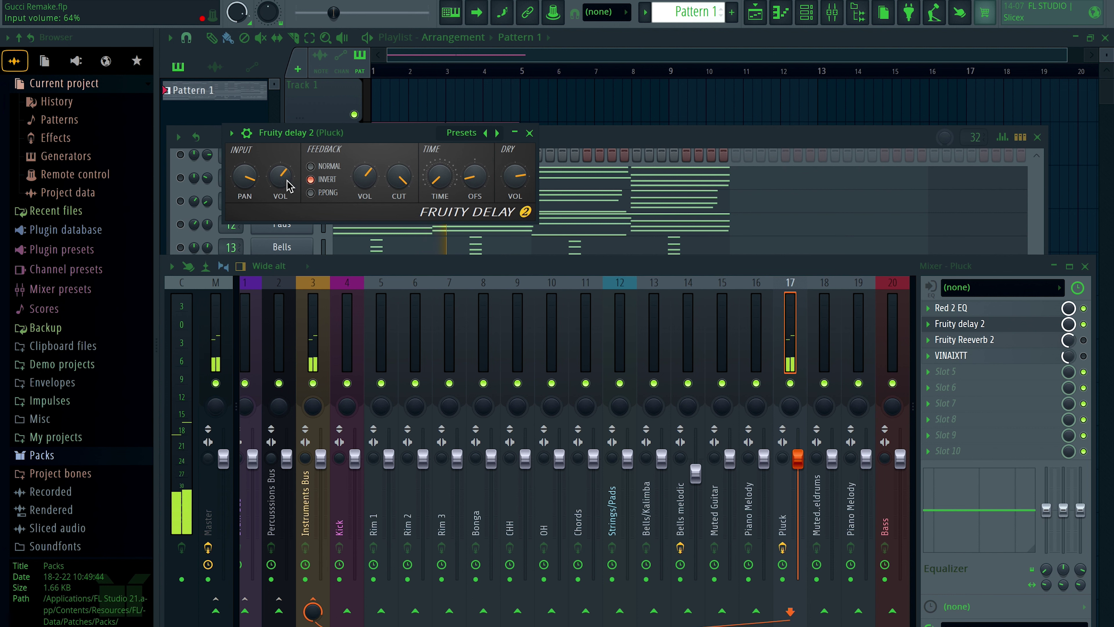
pyautogui.click(530, 133)
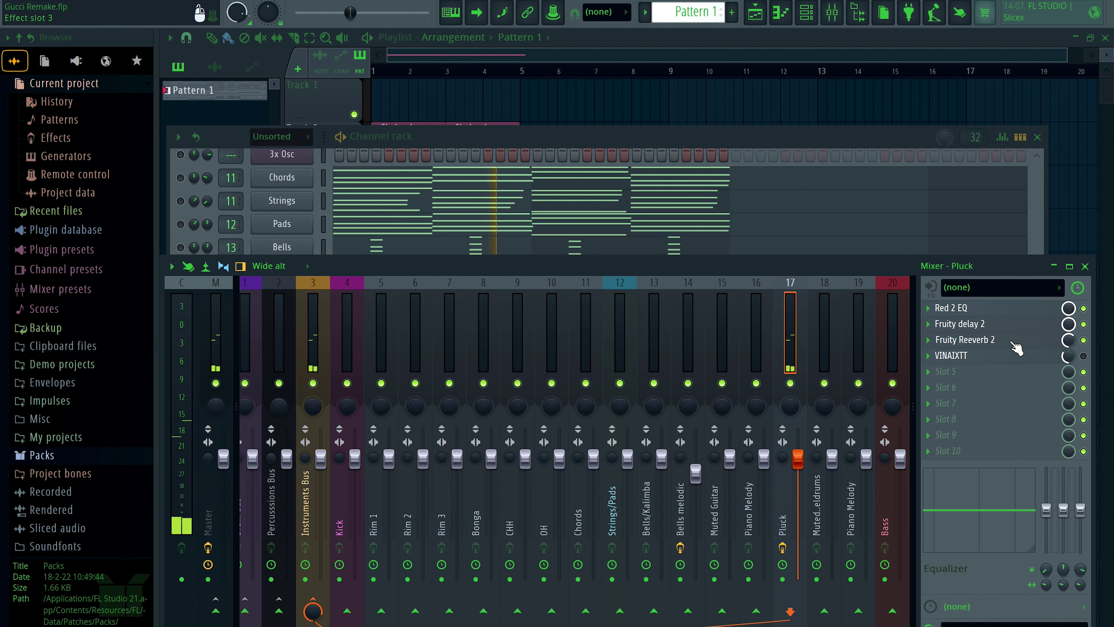
# Examine the Pluck track's Fruity Reeverb 2 and VINAIXTT settings, enable VINAIXTT and close the mixer.
pyautogui.click(1027, 344)
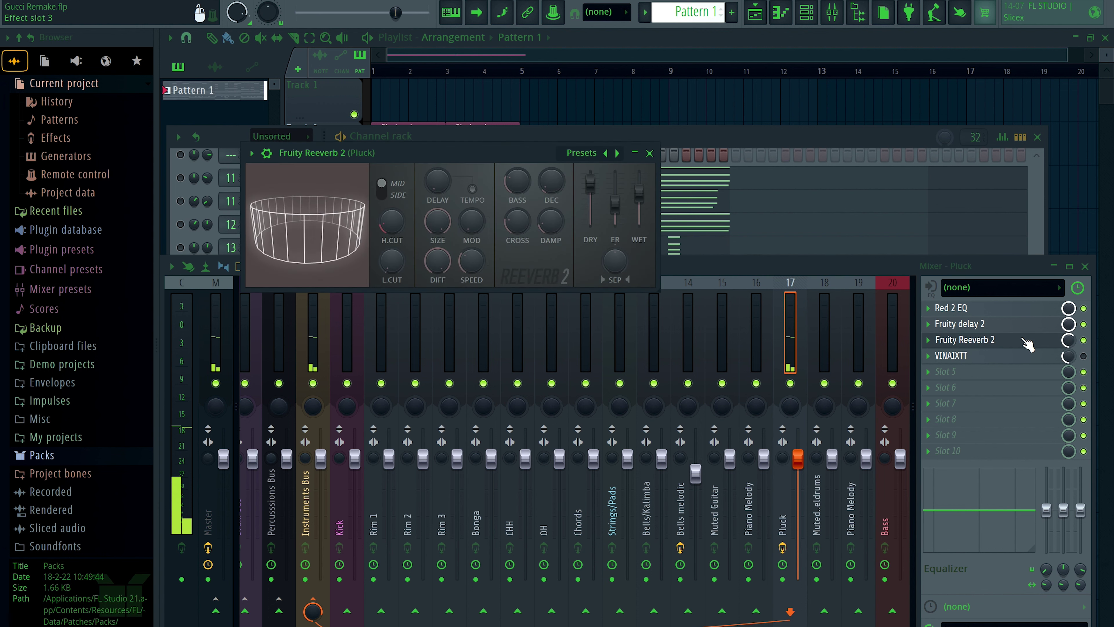
pyautogui.click(1024, 343)
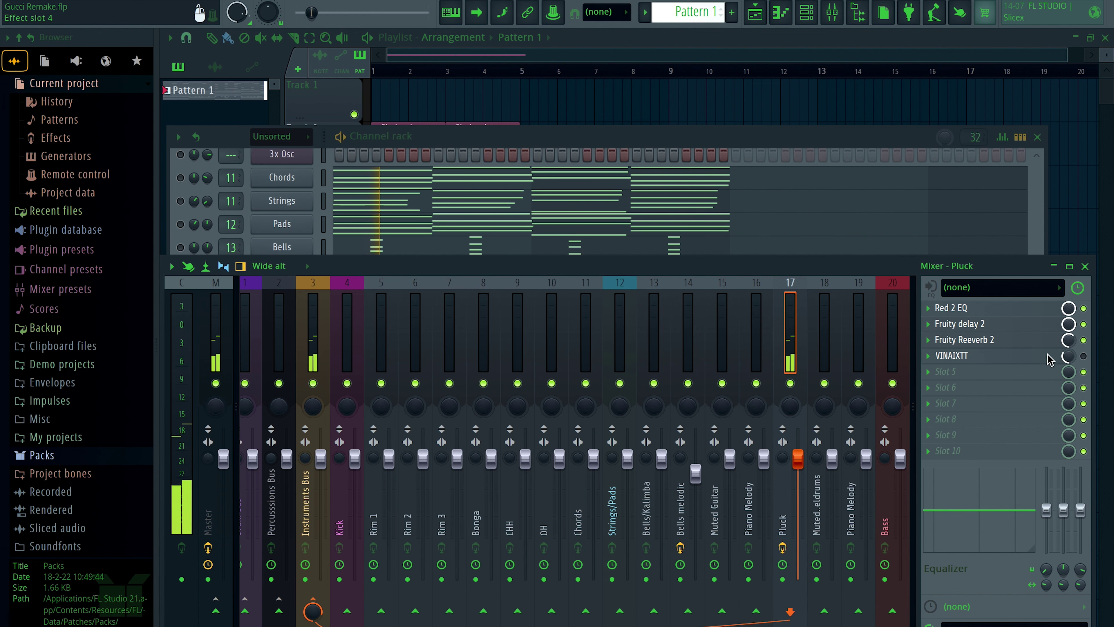
pyautogui.click(1029, 358)
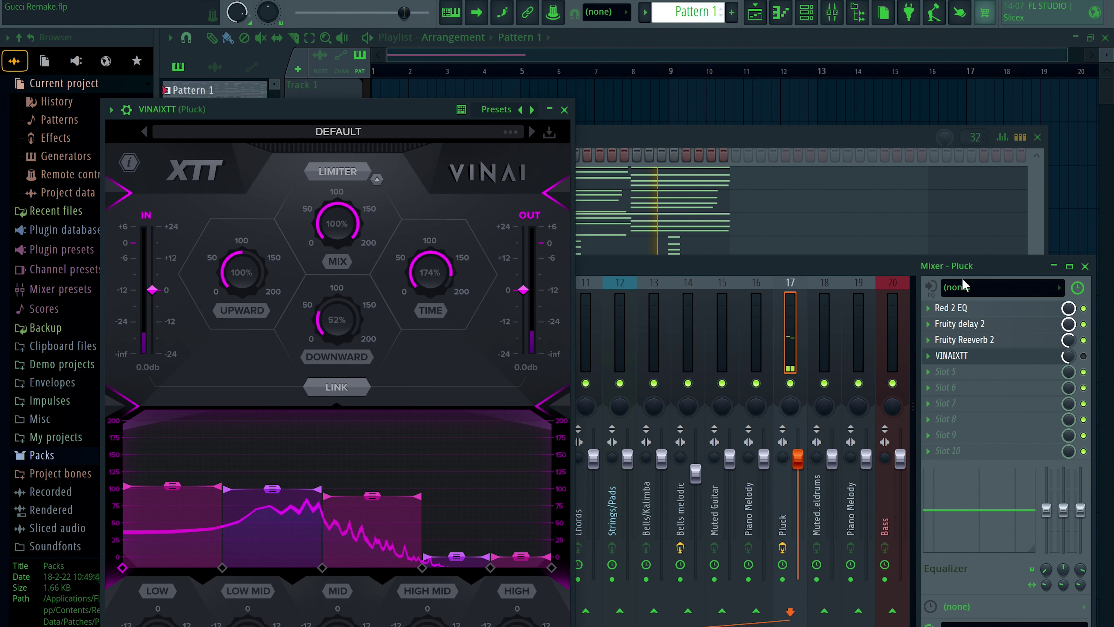
pyautogui.click(1084, 355)
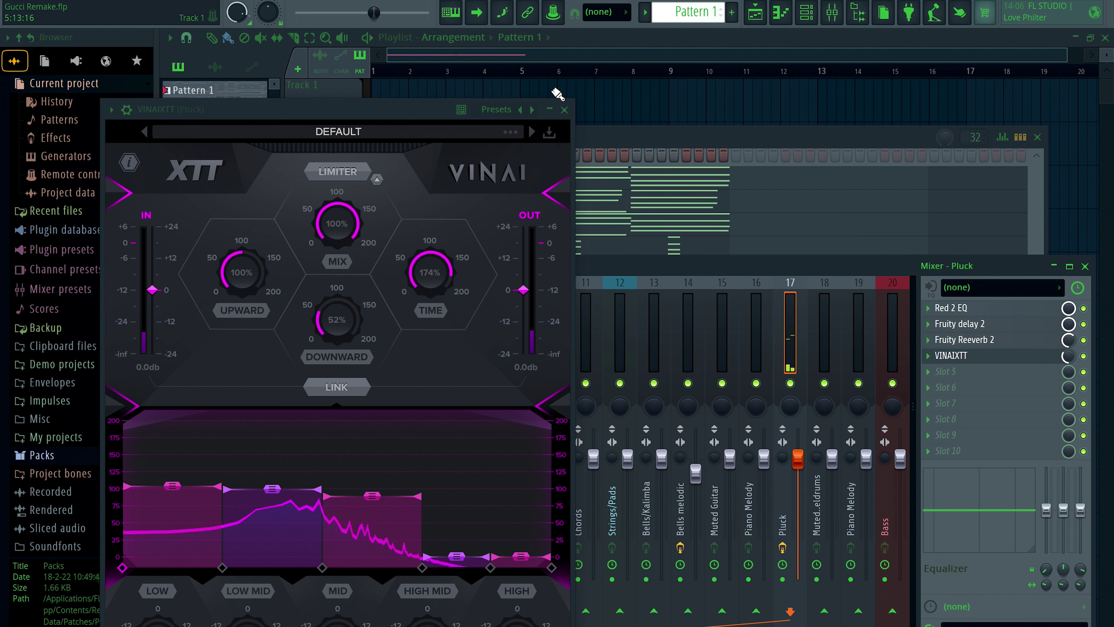
pyautogui.click(565, 109)
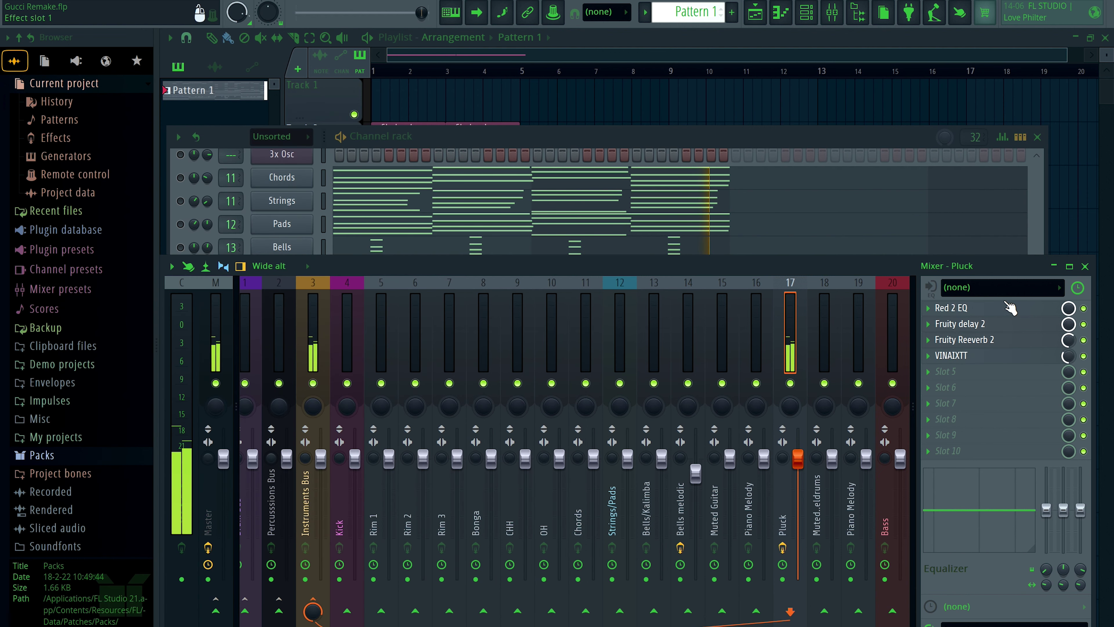
pyautogui.click(1085, 267)
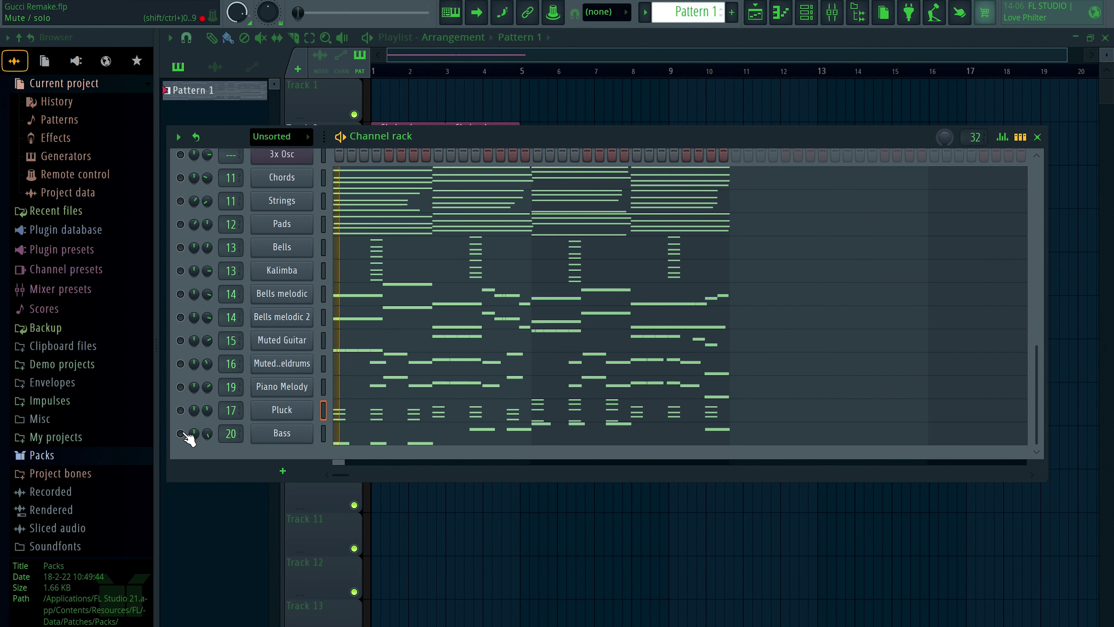
# Examine the Bass channel's EB.Rock Pick preset and inspect its notes in the piano roll while it plays.
pyautogui.click(283, 437)
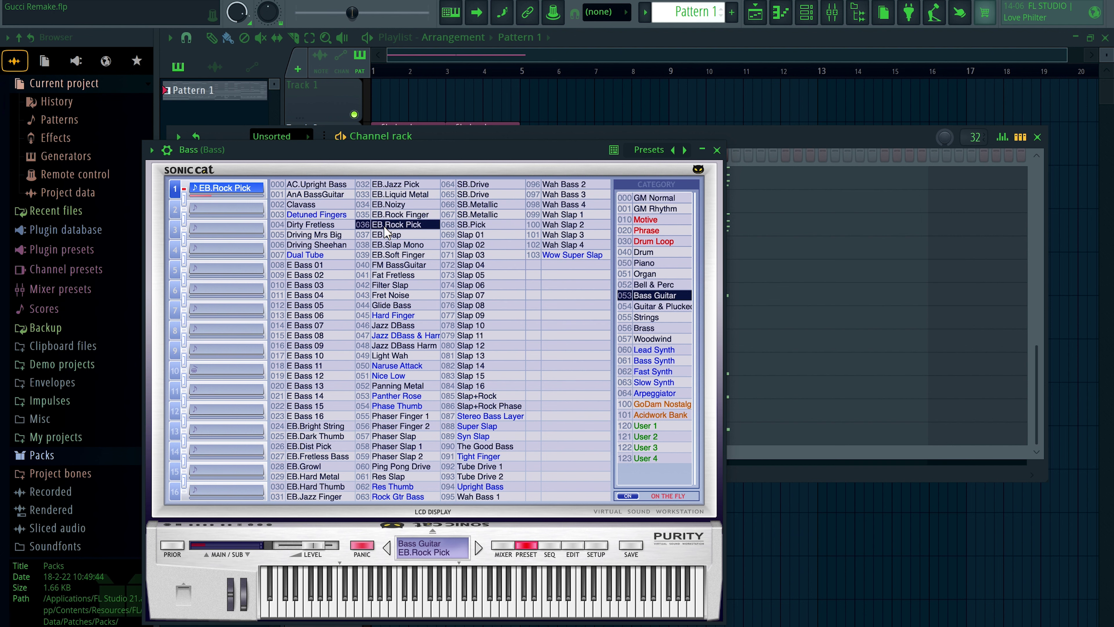
pyautogui.click(719, 152)
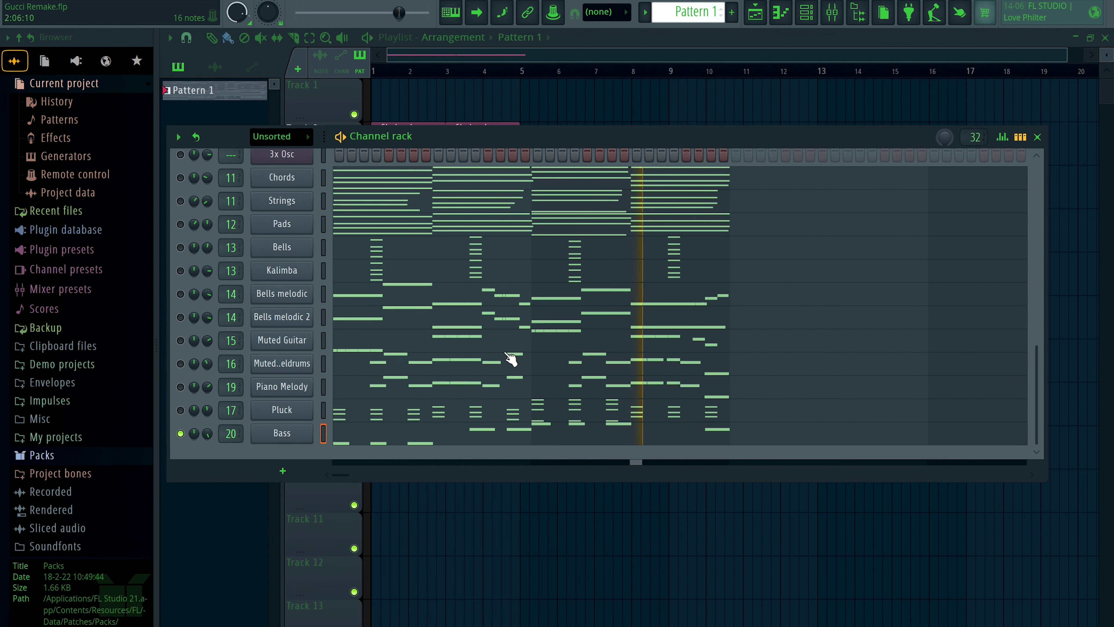
pyautogui.click(410, 442)
pyautogui.scroll(-7, 410, 443)
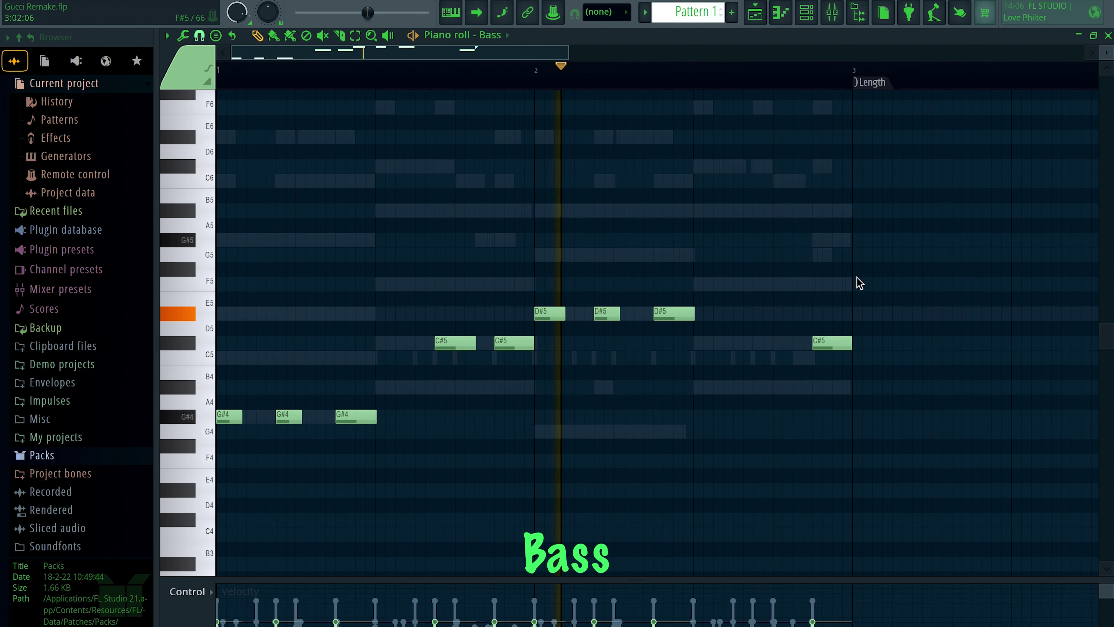
pyautogui.click(1108, 35)
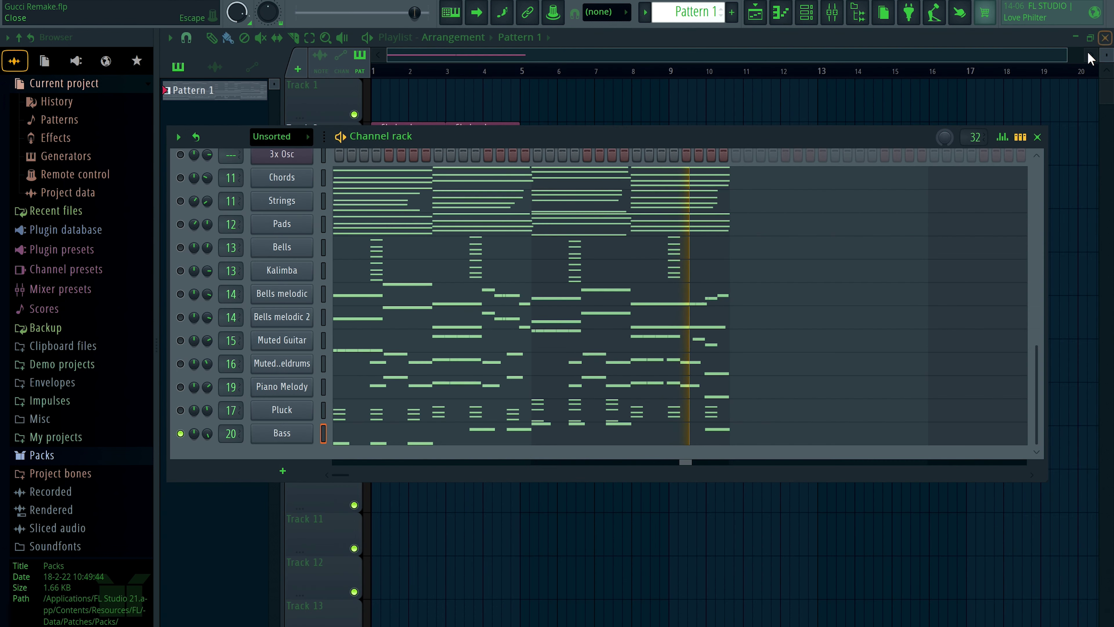
# Audition the Bass together with the Pluck, and solo the Chords channel before stopping playback.
pyautogui.click(180, 410)
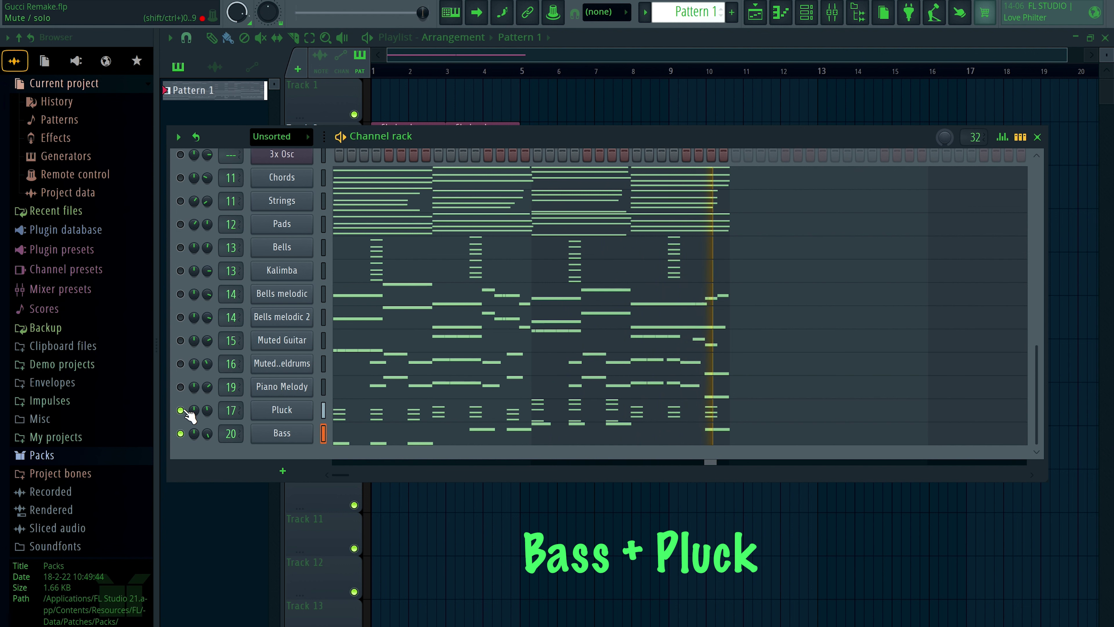
pyautogui.rightClick(180, 178)
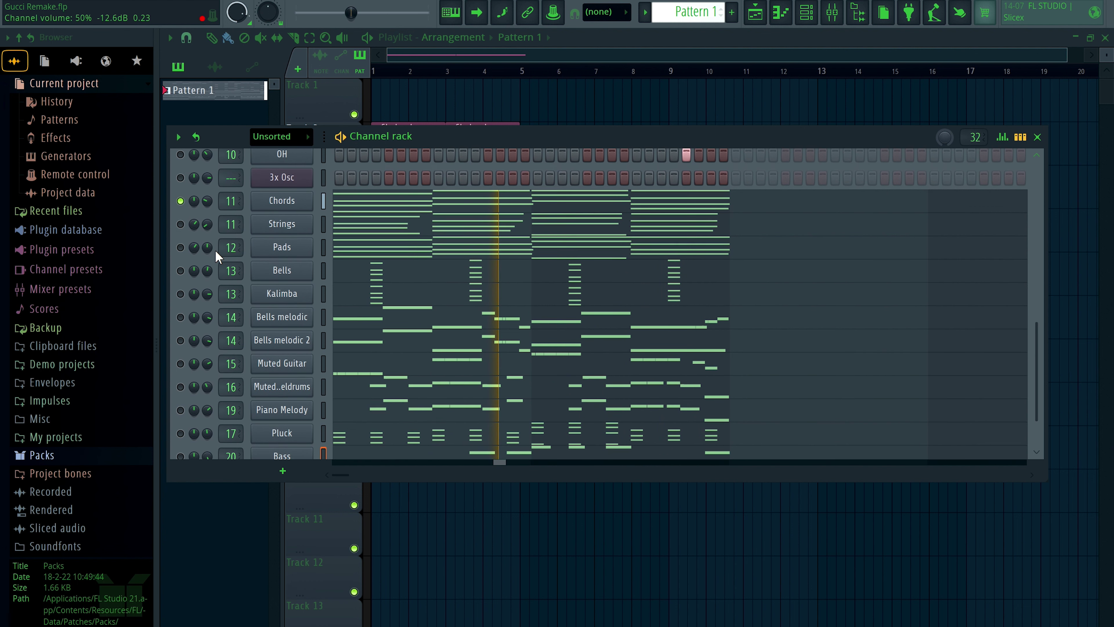
pyautogui.scroll(5, 216, 255)
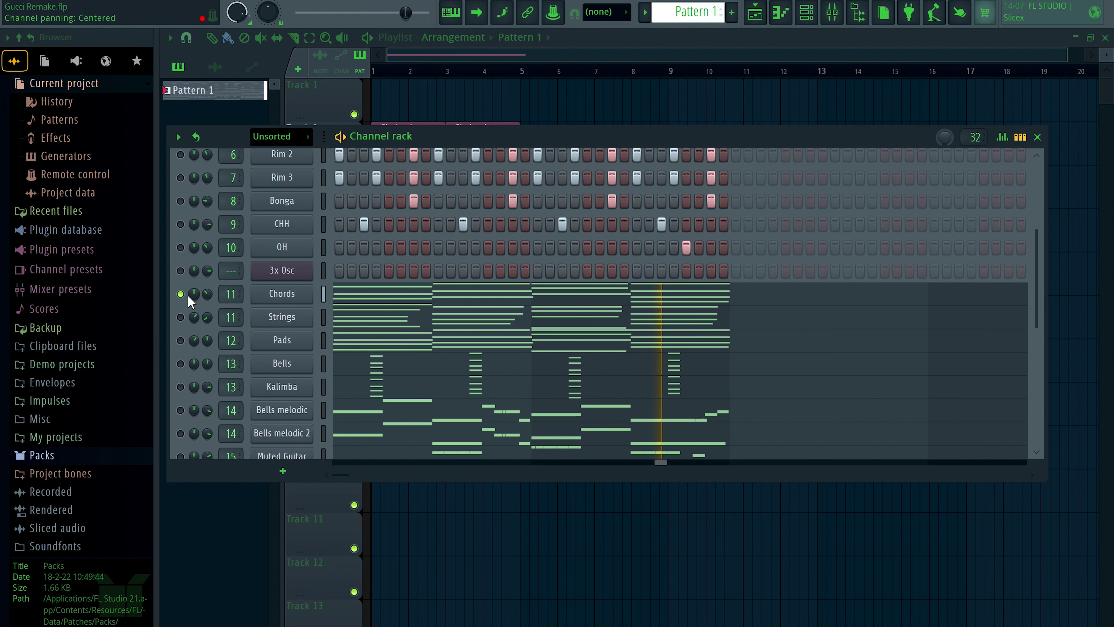
pyautogui.press('space')
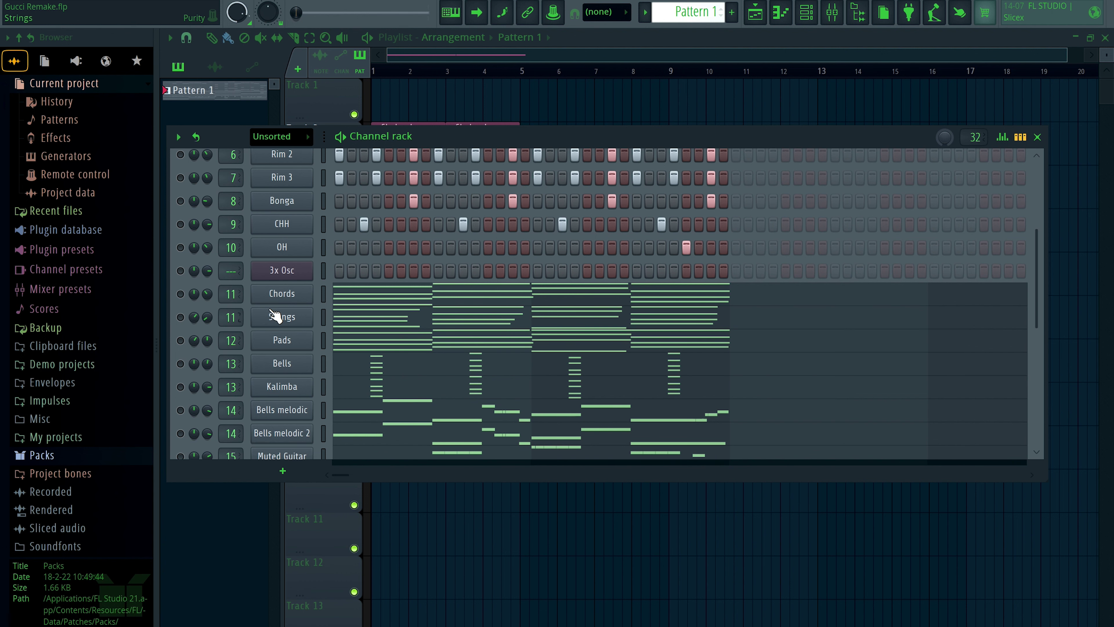
# Layer Rim 1, Rim 2, Rim 3, Bonga, CHH and OH over the playing Kick, toggling Rim 2 to compare.
pyautogui.scroll(3, 276, 315)
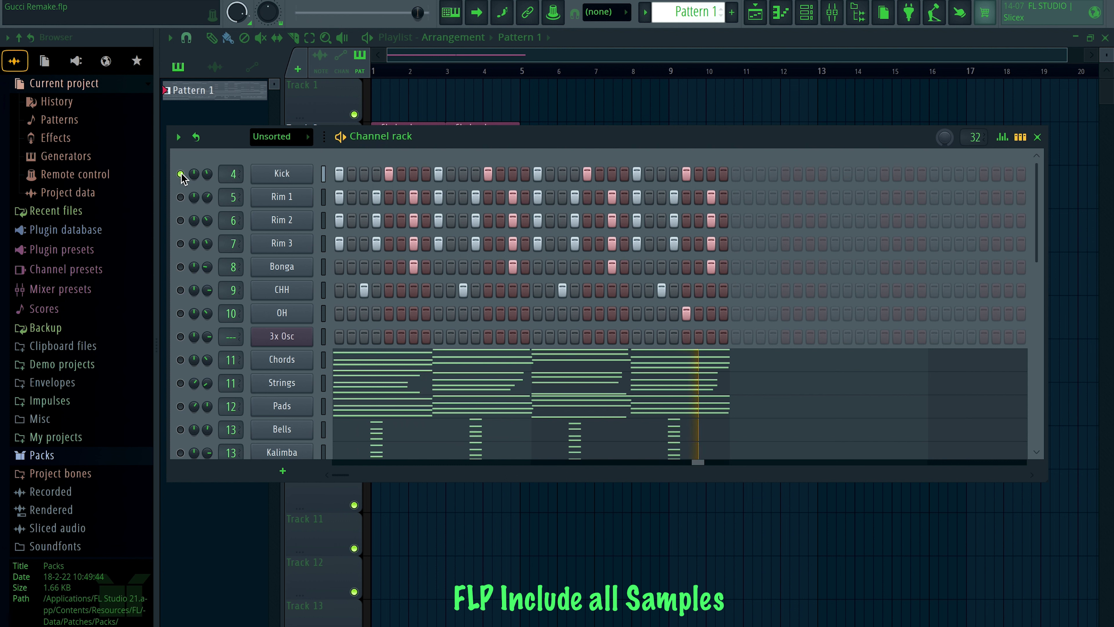
pyautogui.click(180, 197)
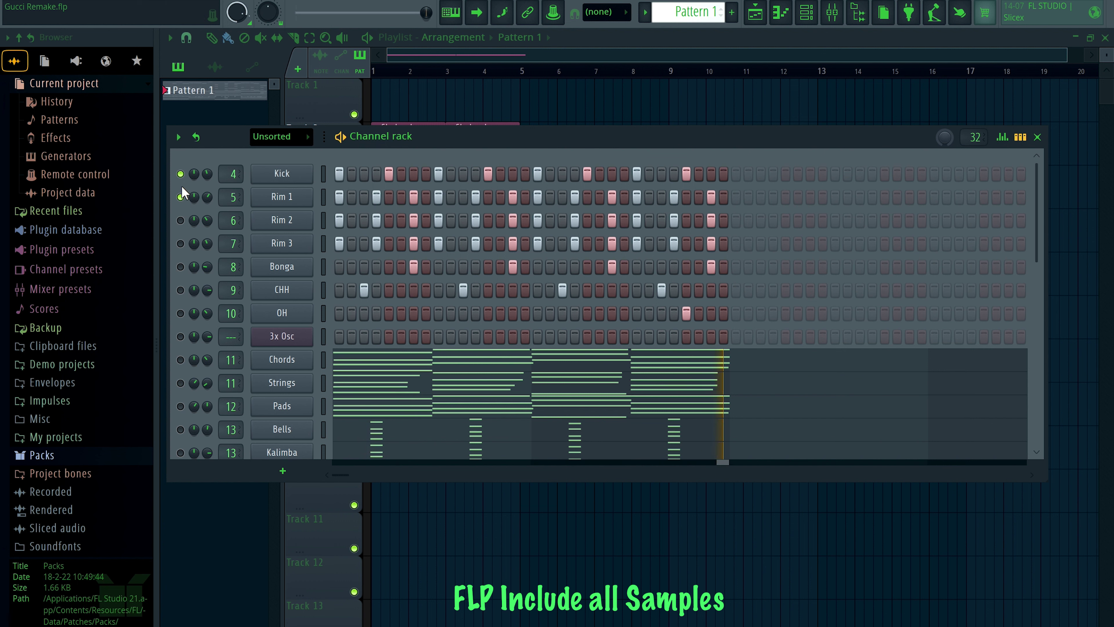
pyautogui.click(180, 220)
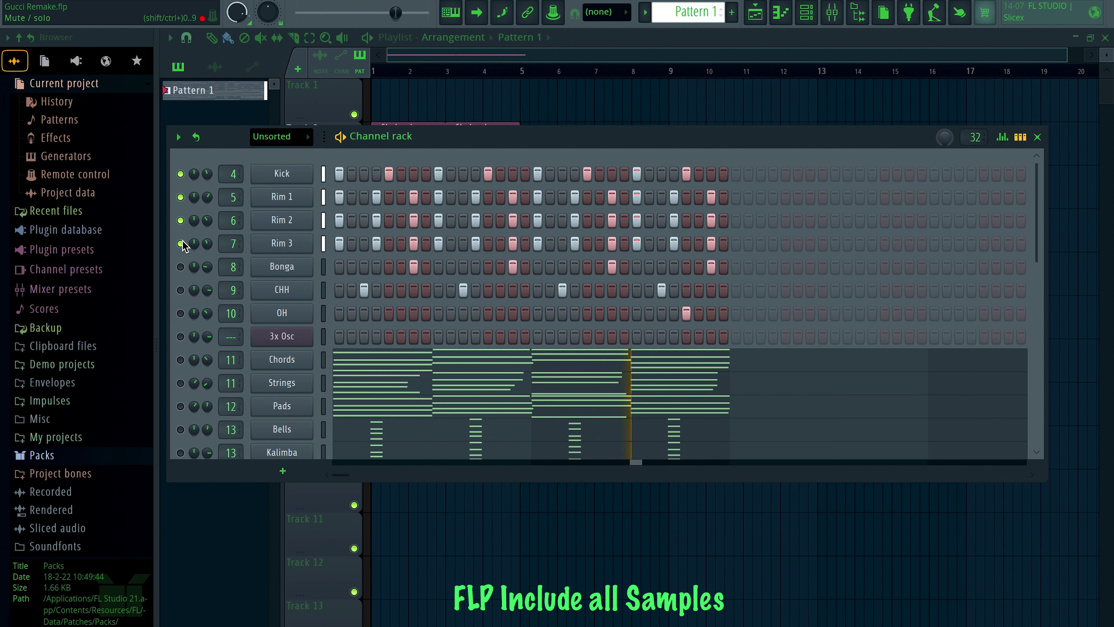
pyautogui.click(181, 220)
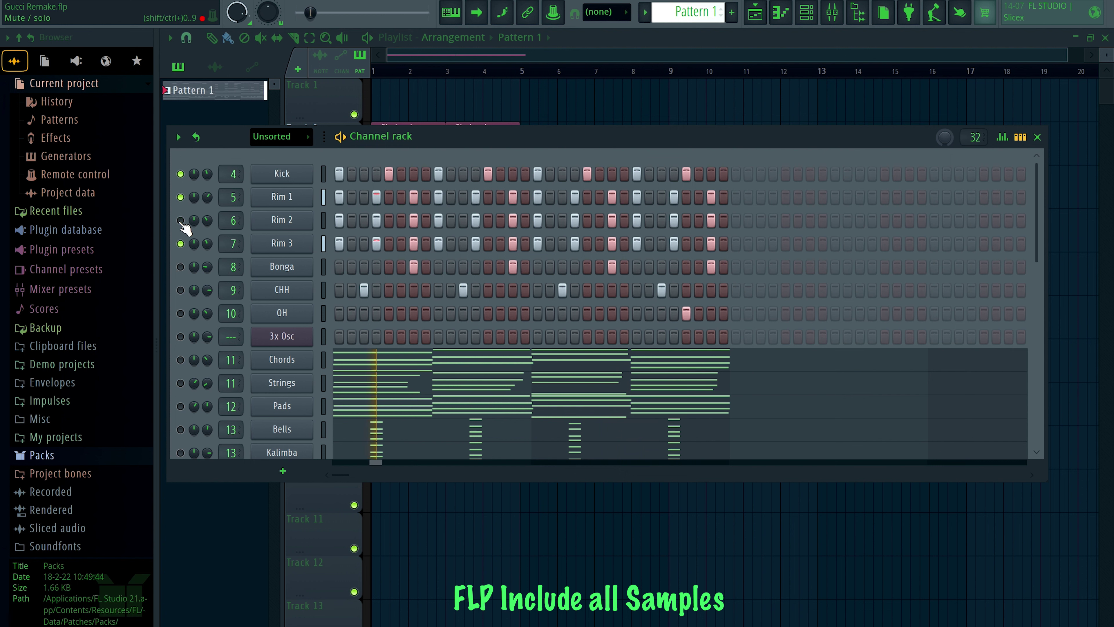
pyautogui.click(180, 220)
pyautogui.click(180, 243)
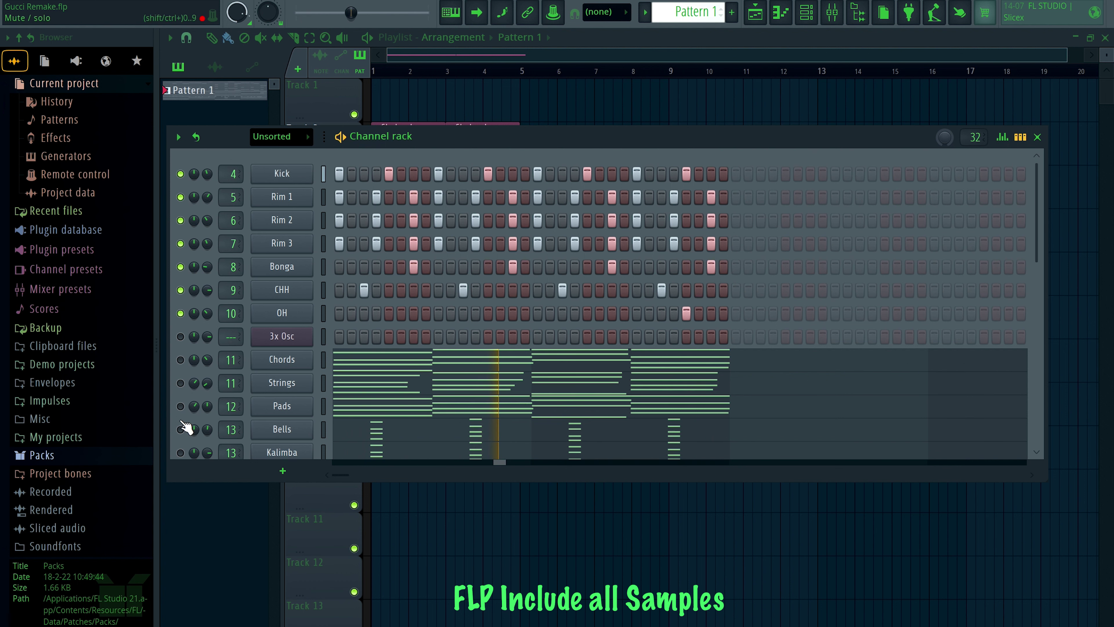
# Unmute the Muted Guitar and Bells over the drums, trying the Kalimba and muting it again.
pyautogui.scroll(-4, 186, 423)
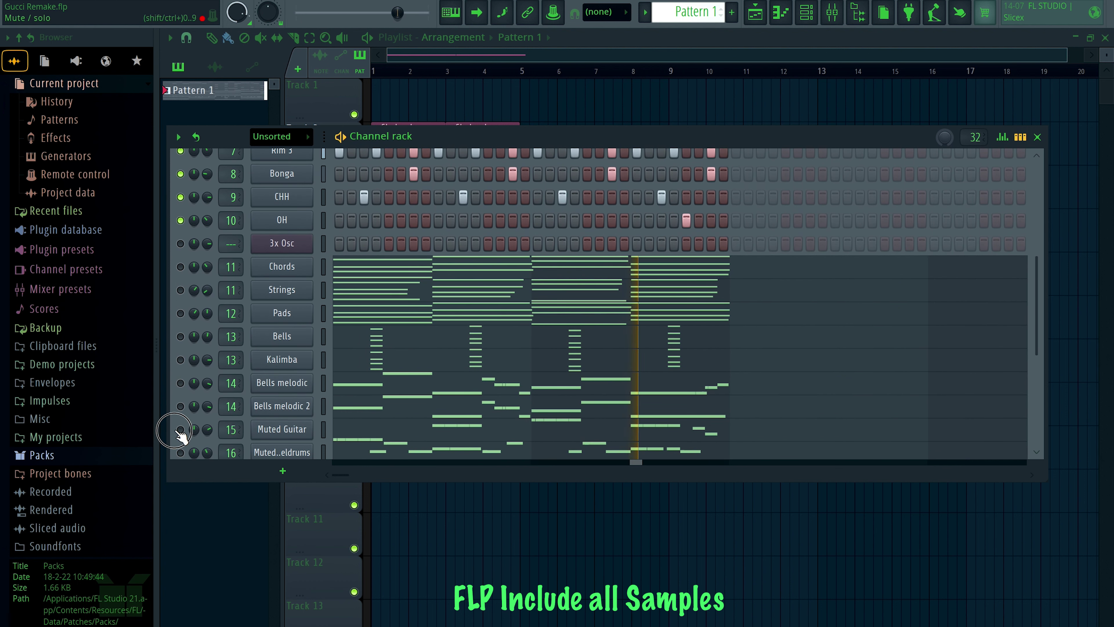
pyautogui.click(180, 429)
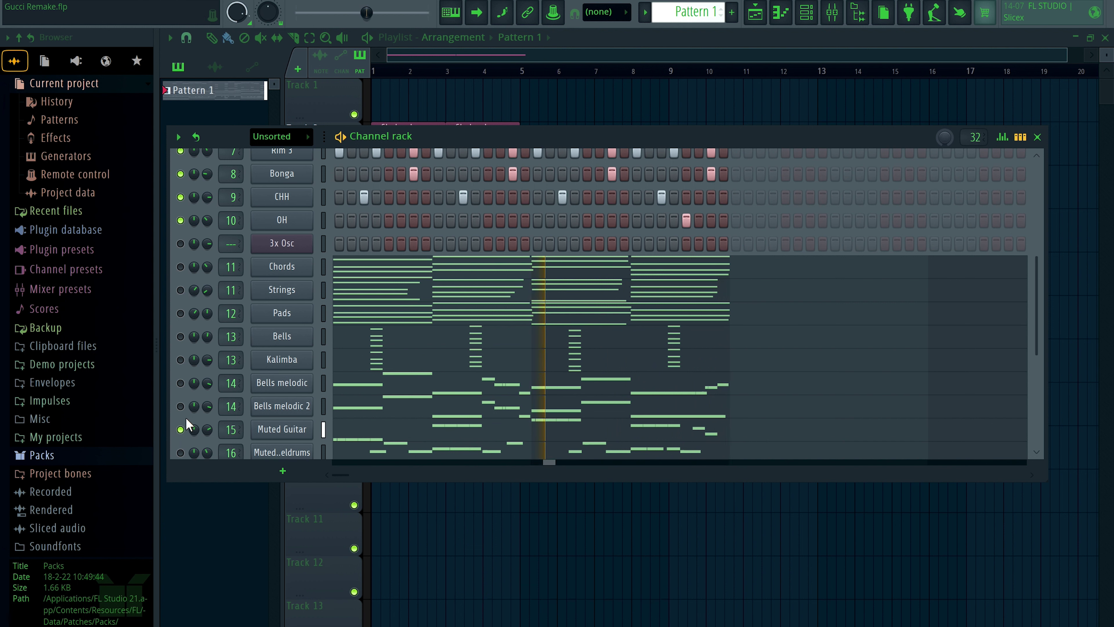
pyautogui.click(180, 359)
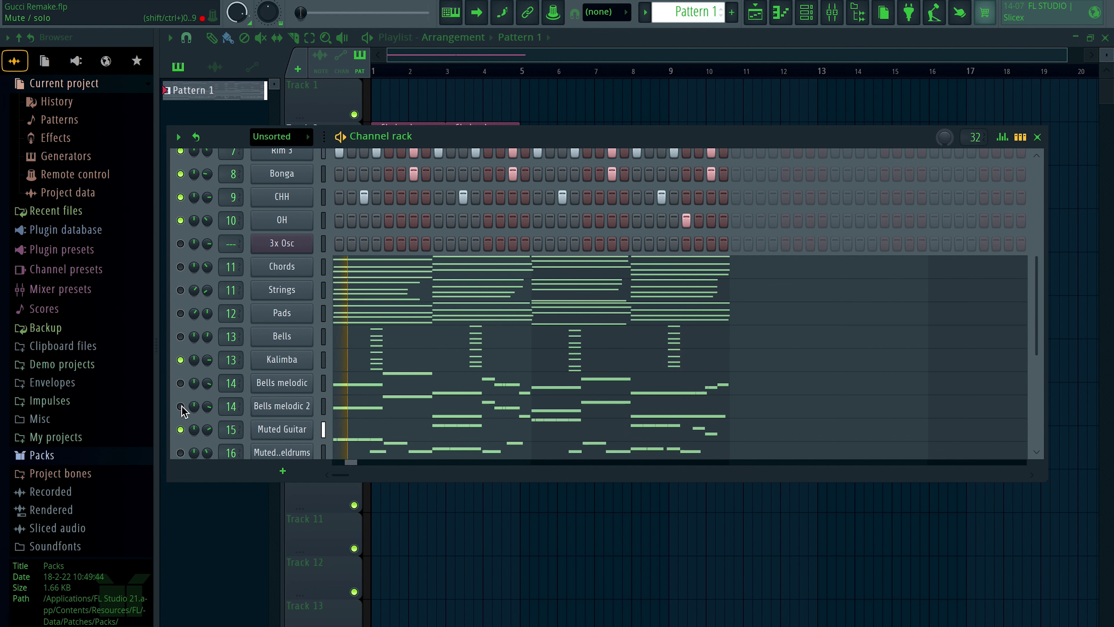
pyautogui.click(180, 336)
pyautogui.click(181, 359)
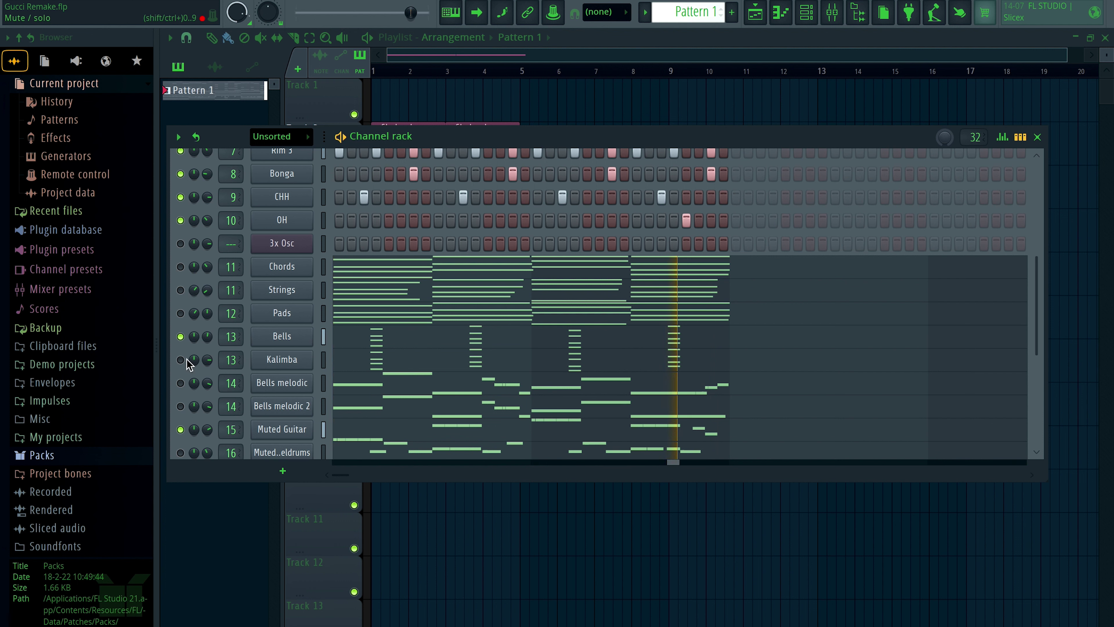
# Add the Pads, Strings and Bass channels to the playing mix.
pyautogui.click(180, 311)
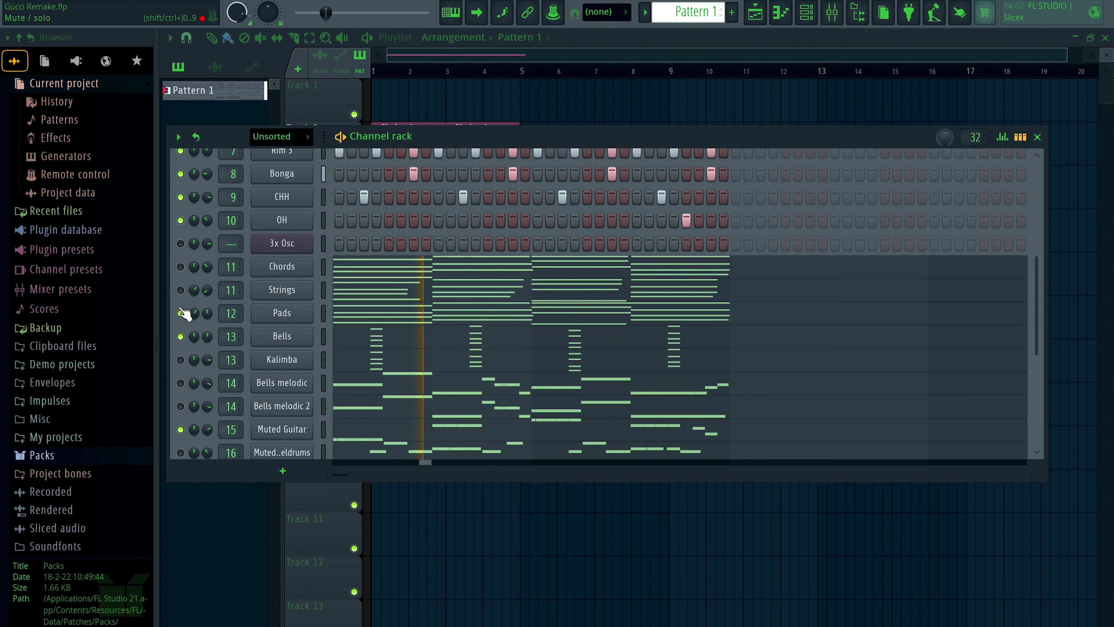
pyautogui.click(181, 290)
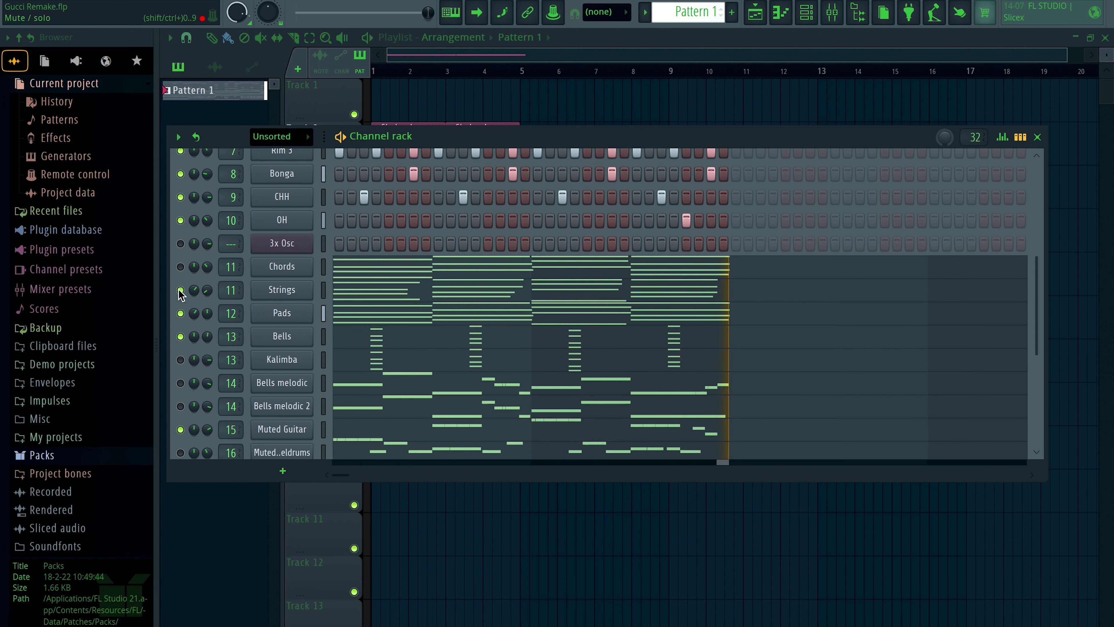
pyautogui.scroll(-4, 181, 417)
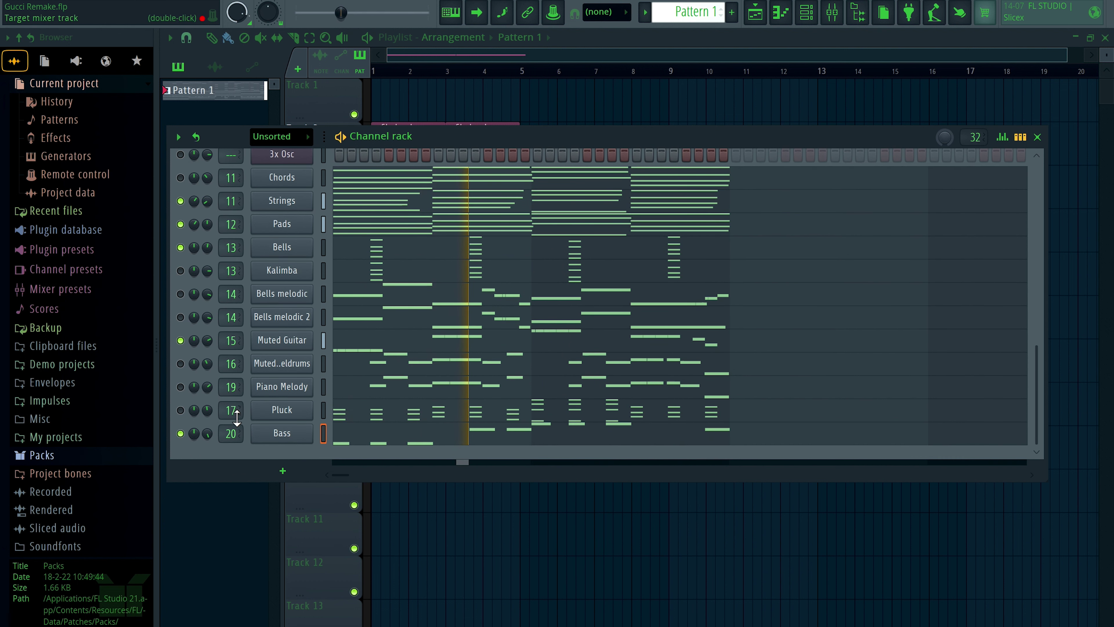
pyautogui.scroll(8, 263, 408)
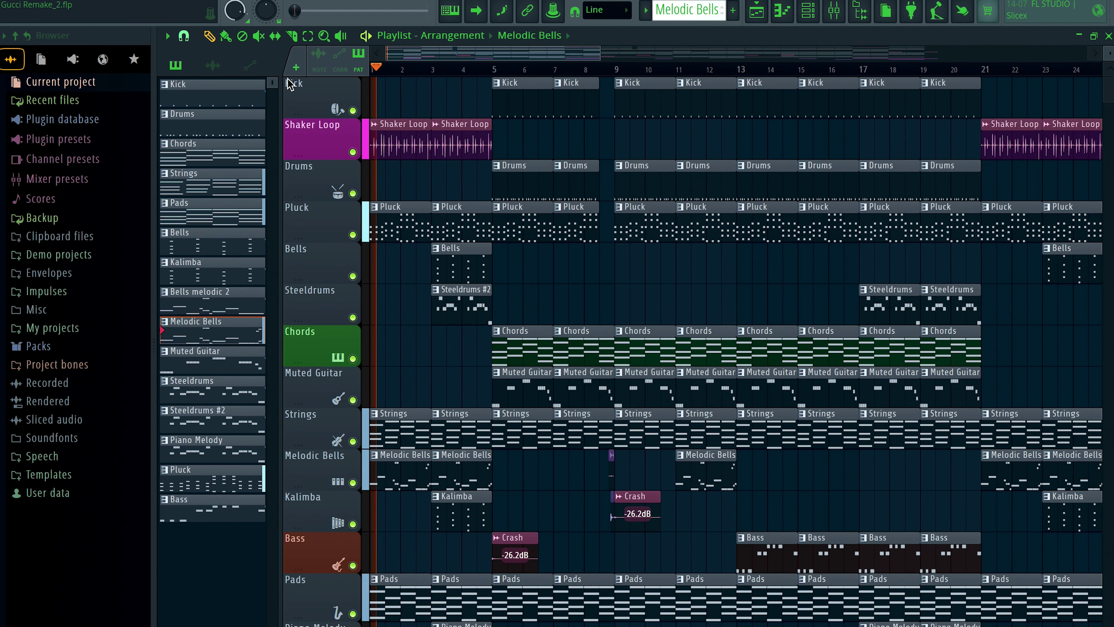
# Play the full Gucci Remake_2 arrangement in the playlist with auto-scrolling enabled.
pyautogui.click(477, 13)
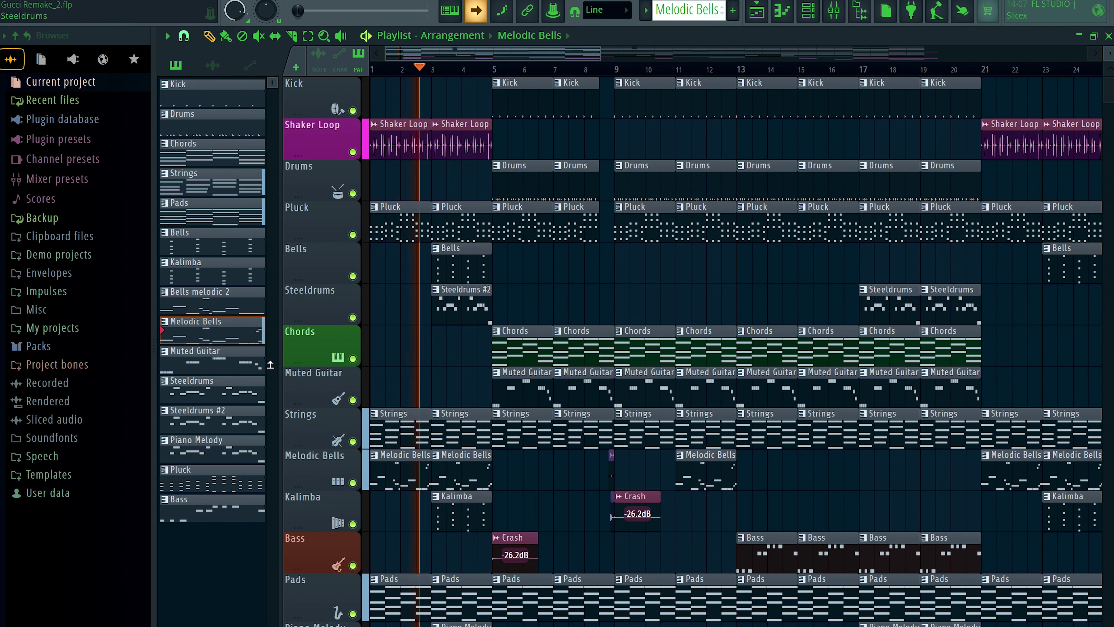